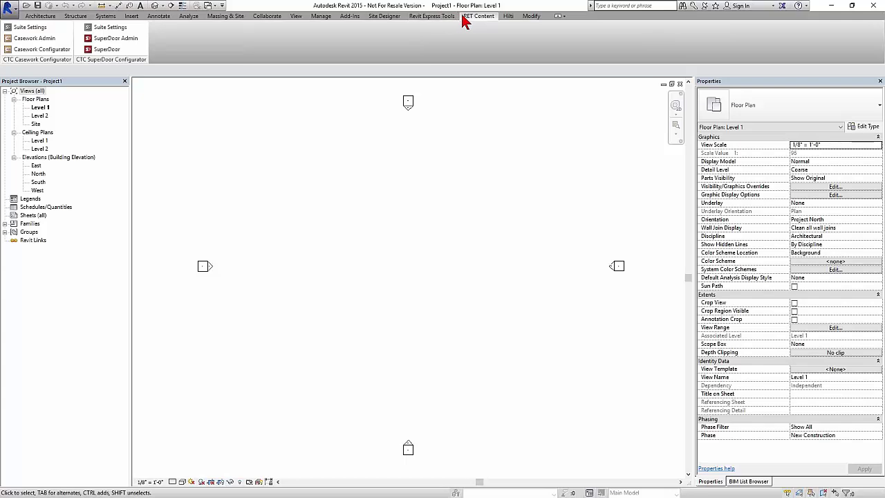
Float the CTC SuperDoor Configurator and CTC Casework Configurator tool groups together over the drawing area, alongside the Revit Express Tools
left_click(436, 18)
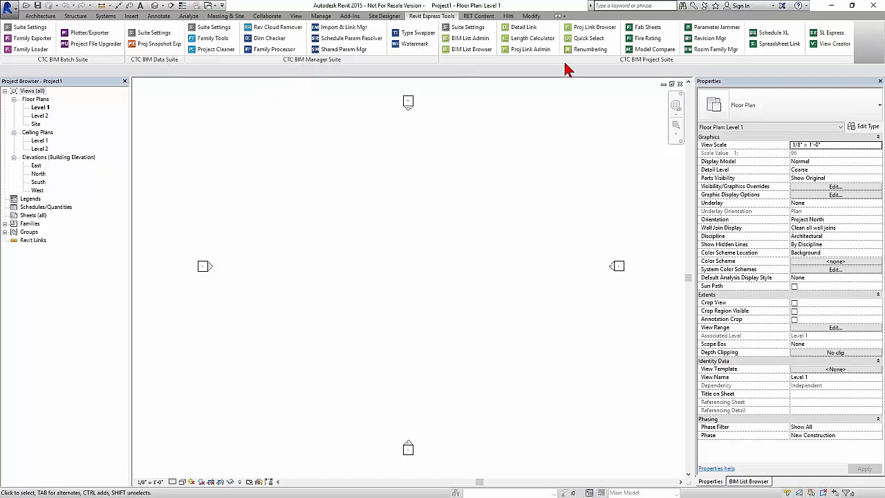
left_click(475, 17)
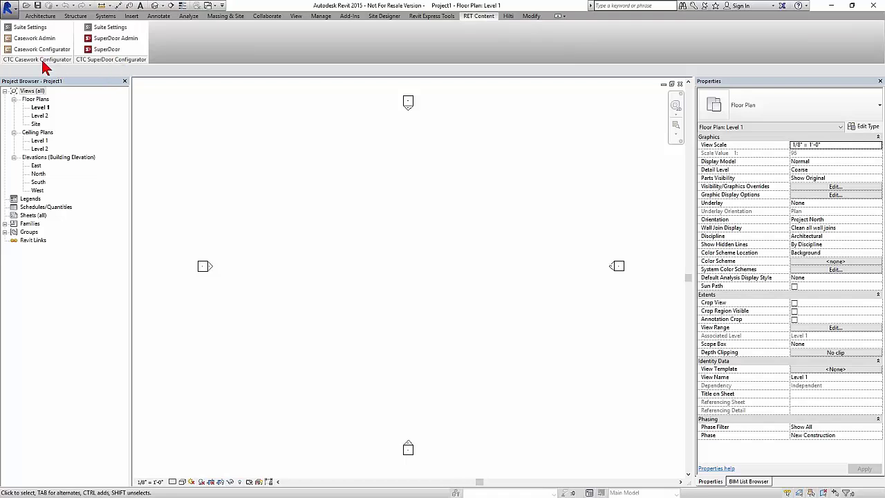
left_click_drag(113, 61, 361, 178)
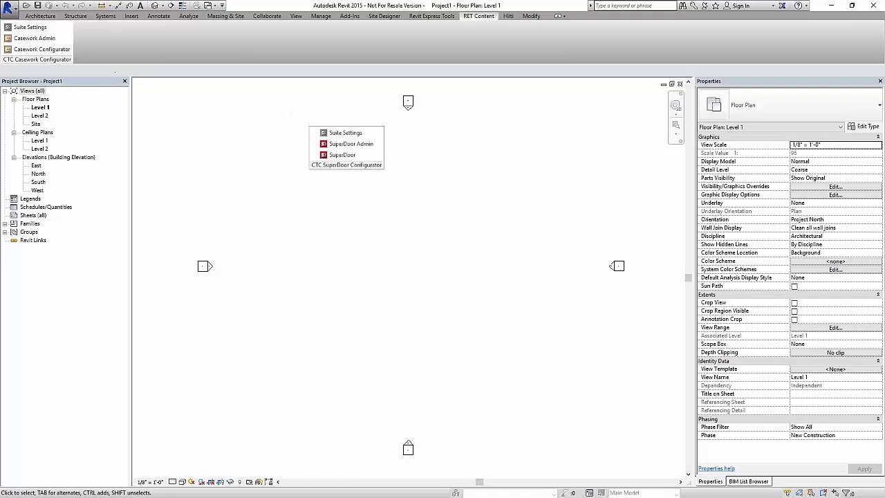
left_click_drag(46, 61, 730, 85)
left_click(444, 18)
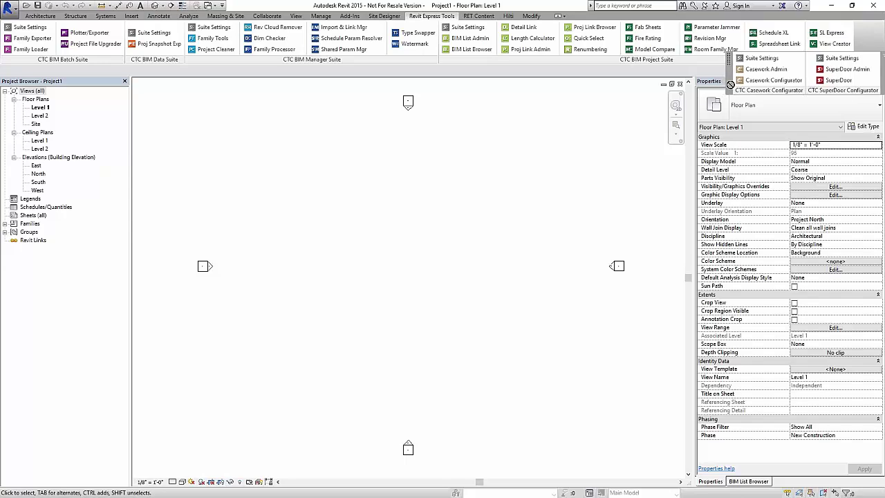
left_click_drag(731, 84, 393, 188)
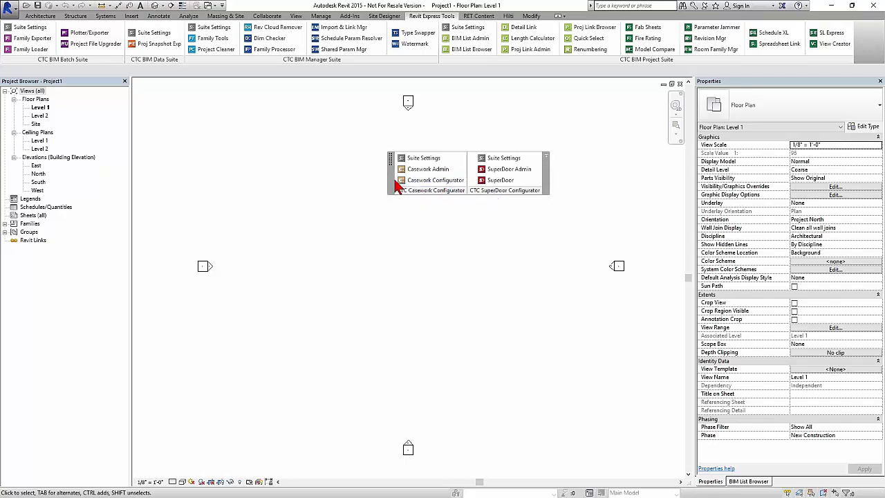
Return the floating Casework and SuperDoor Configurator groups to RET Content and display them there
left_click_drag(399, 181, 462, 77)
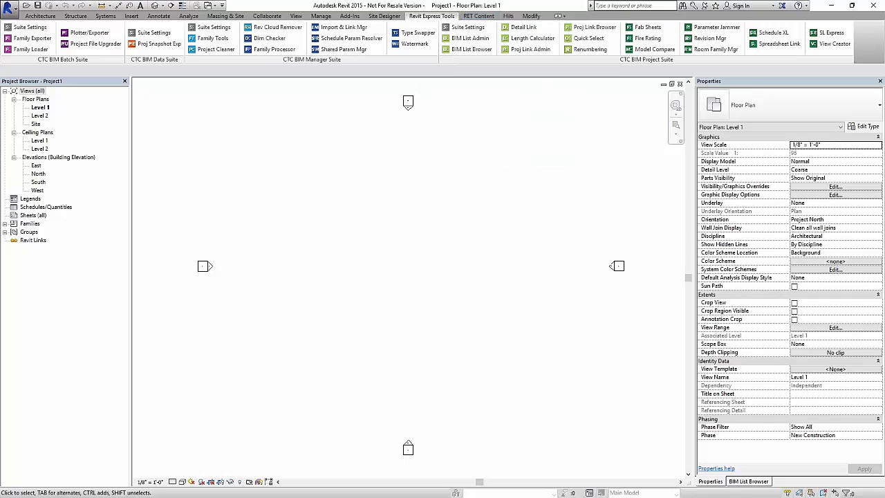
left_click(480, 16)
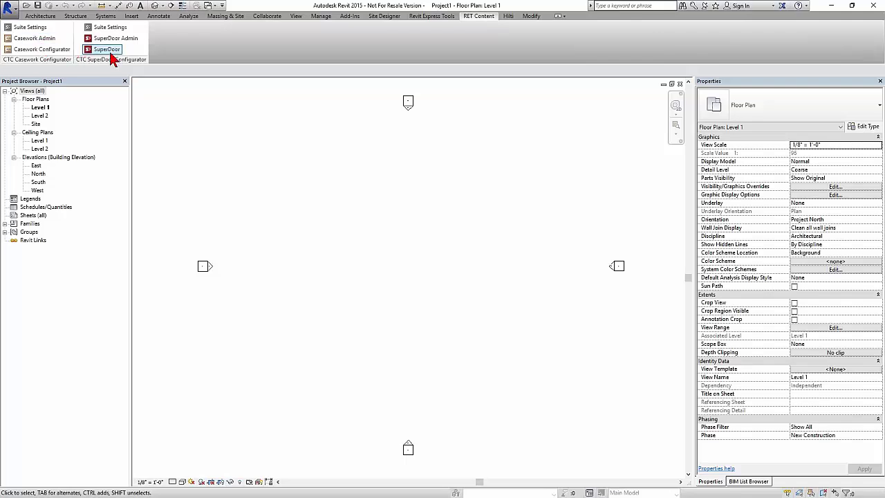
Hide the BIM List Admin and Length Calculator buttons in the CTC BIM Project Suite settings
left_click(432, 20)
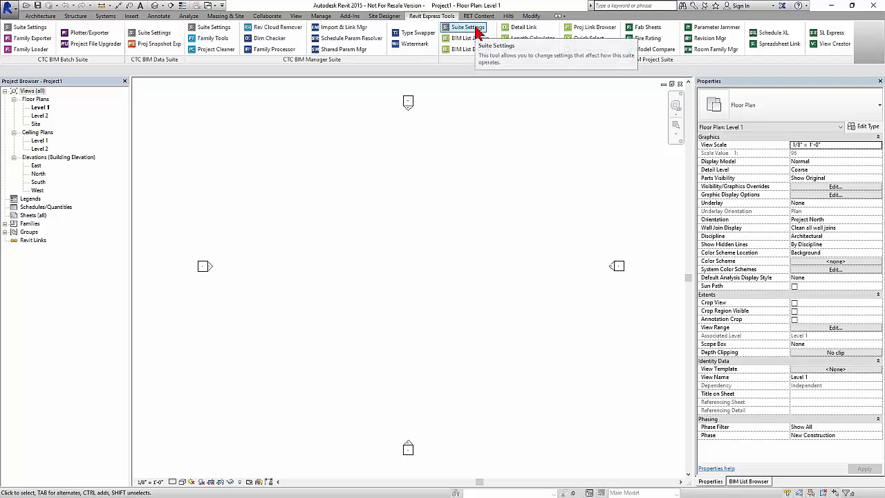
left_click(479, 16)
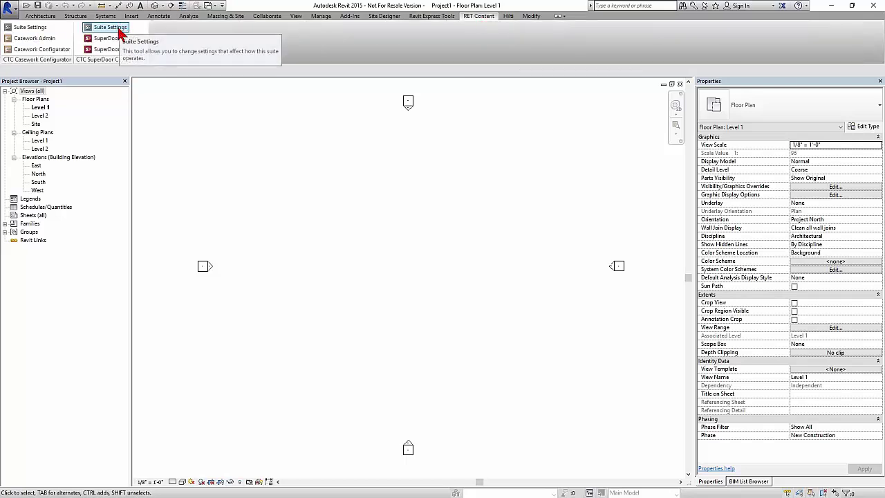
left_click(431, 18)
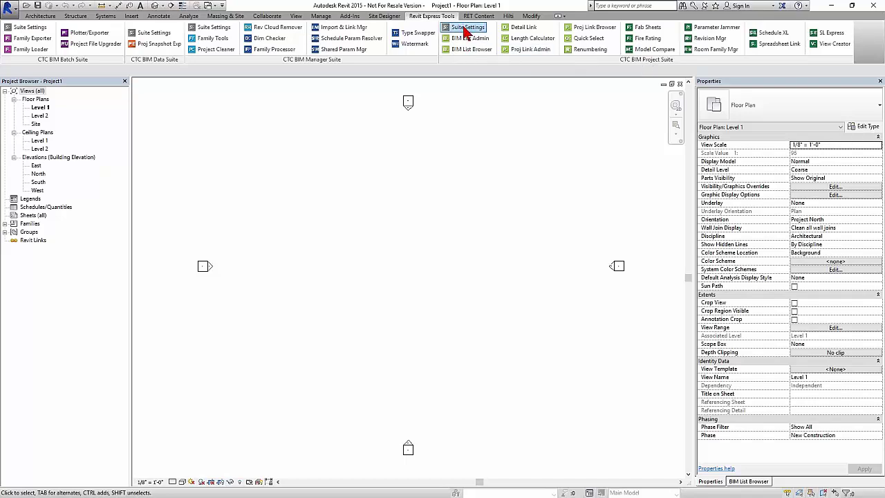
left_click(467, 31)
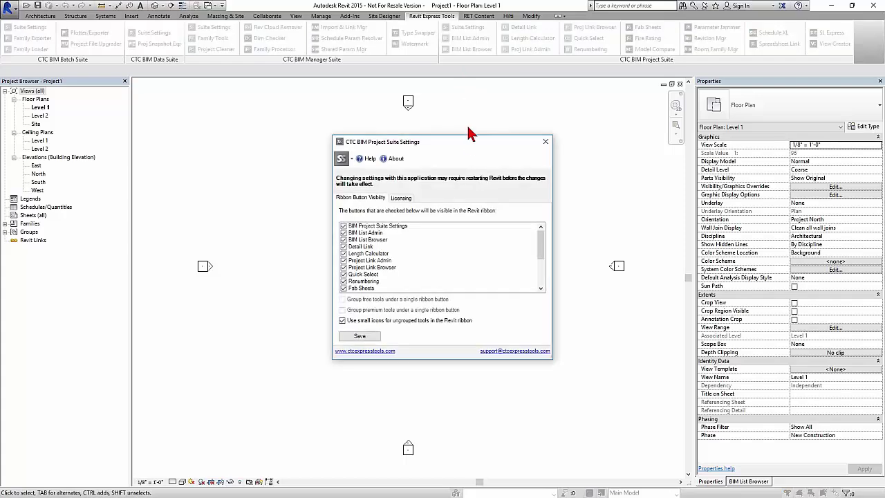
left_click_drag(468, 144, 449, 99)
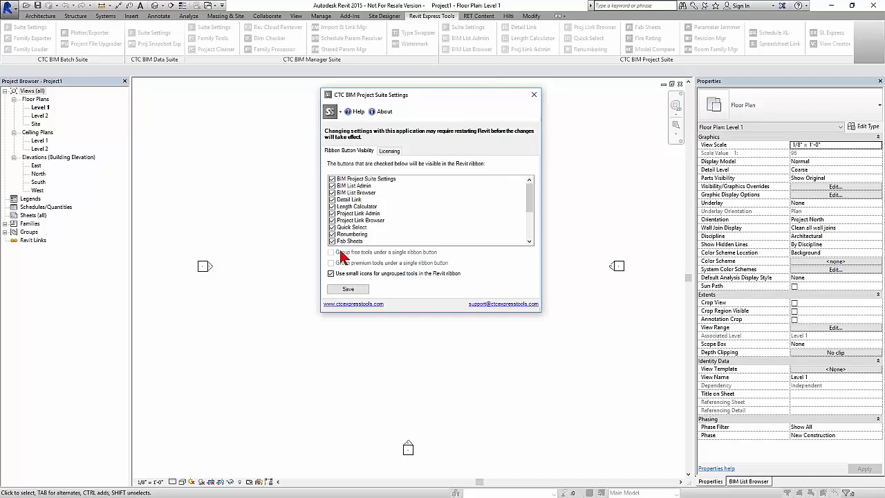
left_click(333, 186)
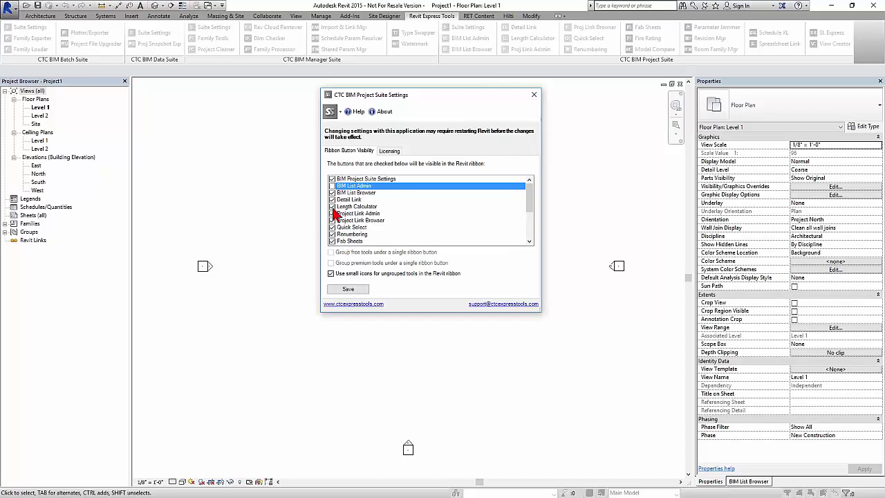
left_click(332, 208)
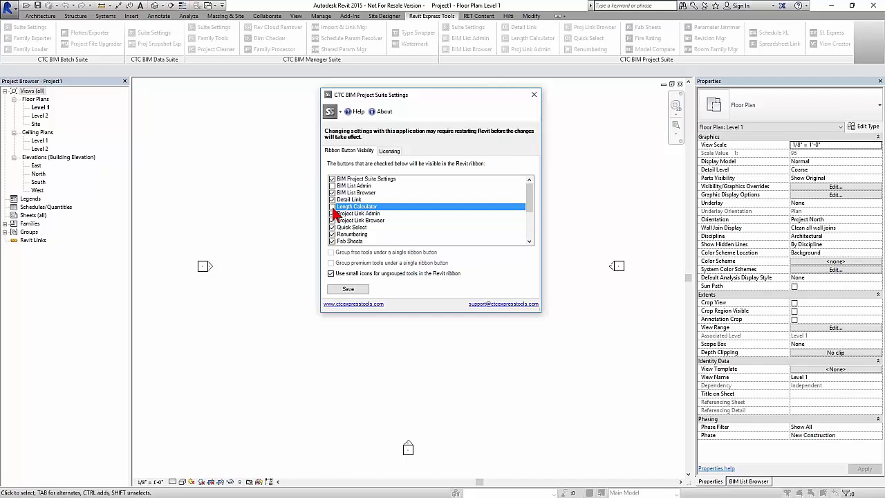
Try grouping the free and premium tools under single ribbon buttons with small icons disabled, and restore the small icons option
left_click(330, 274)
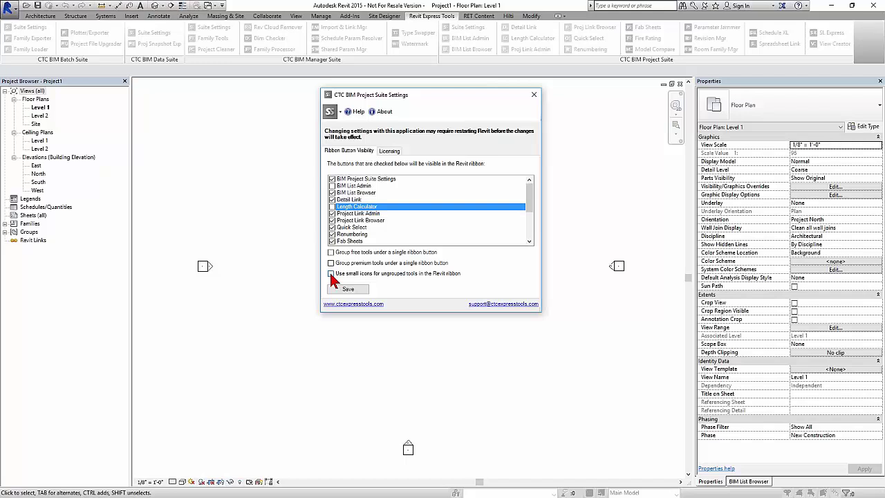
left_click(331, 262)
left_click(331, 253)
left_click(332, 252)
left_click(370, 275)
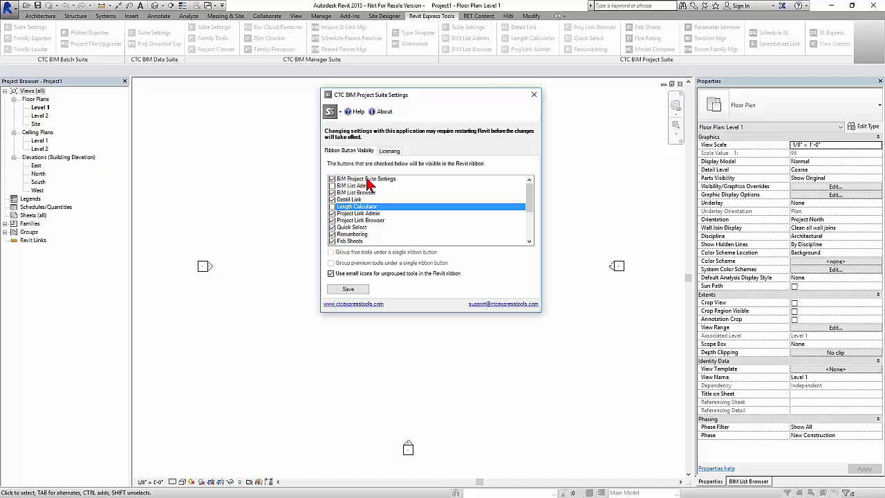
Try hiding the BIM Project Suite Settings button and saving, and re-enable the button's visibility
left_click(333, 179)
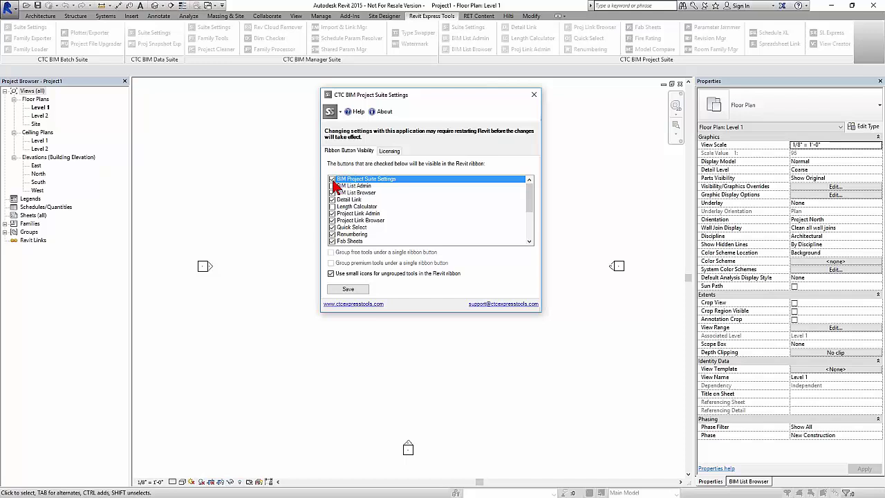
left_click(355, 293)
left_click(483, 231)
left_click(339, 186)
left_click(338, 181)
left_click(338, 186)
left_click(339, 180)
left_click(332, 179)
Save the ribbon button visibility settings, acknowledge the message and close the CTC BIM Project Suite settings
left_click(348, 289)
left_click(499, 231)
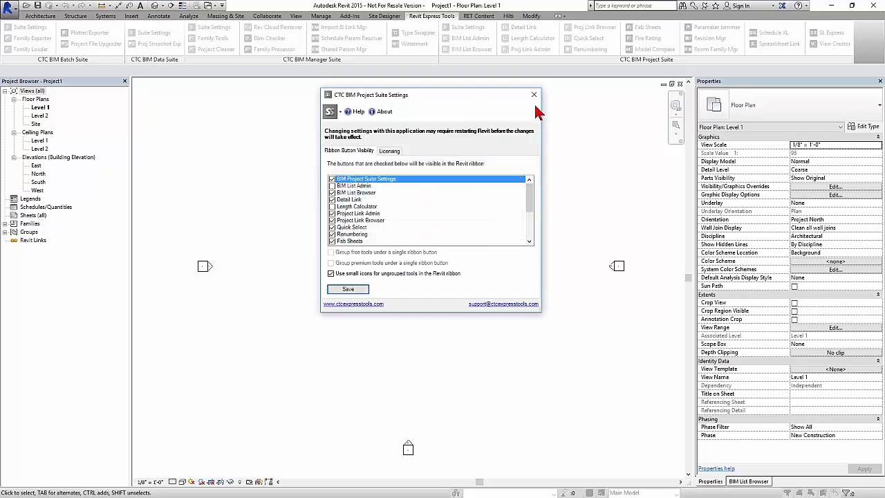
left_click(533, 94)
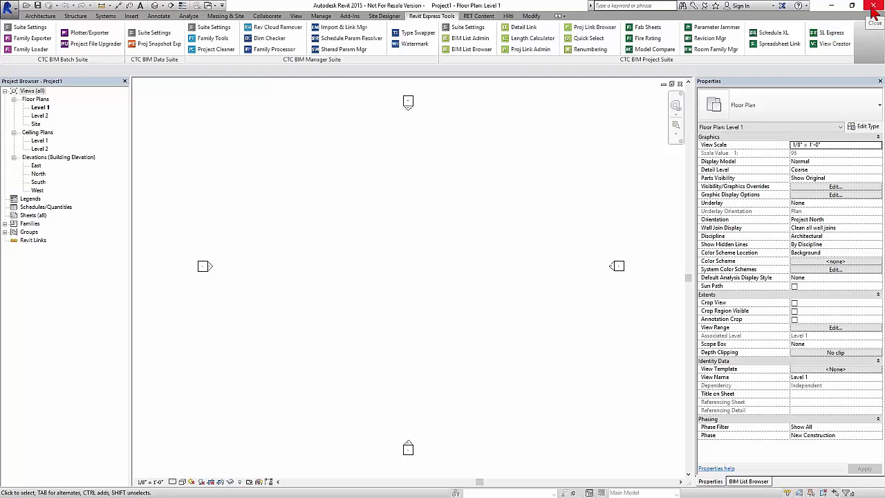
Restart Revit and create a new project from the Architectural Template
left_click(874, 6)
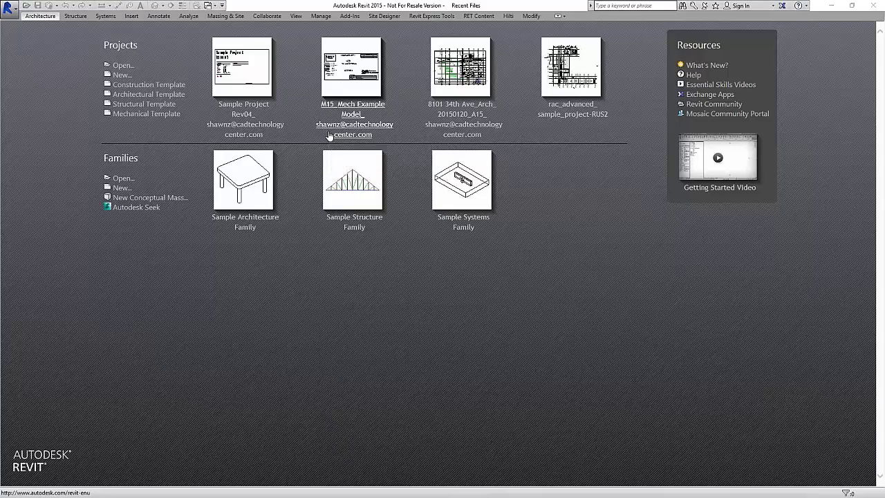
left_click(421, 18)
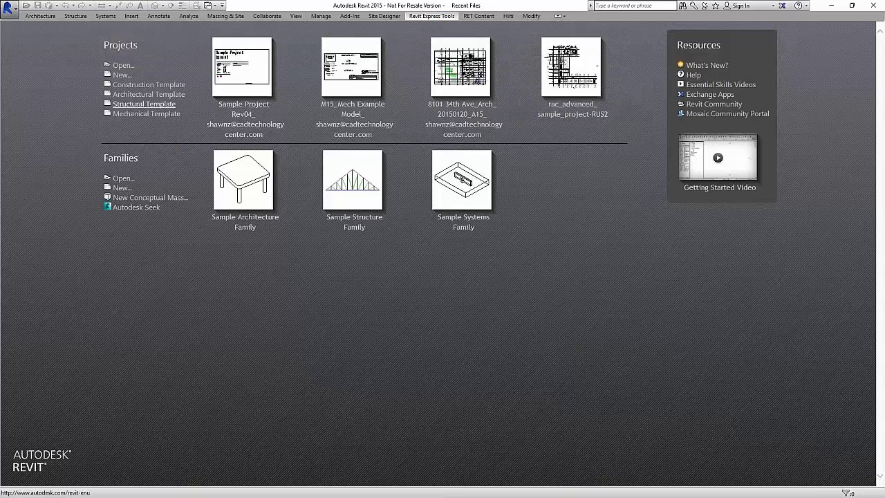
left_click(149, 95)
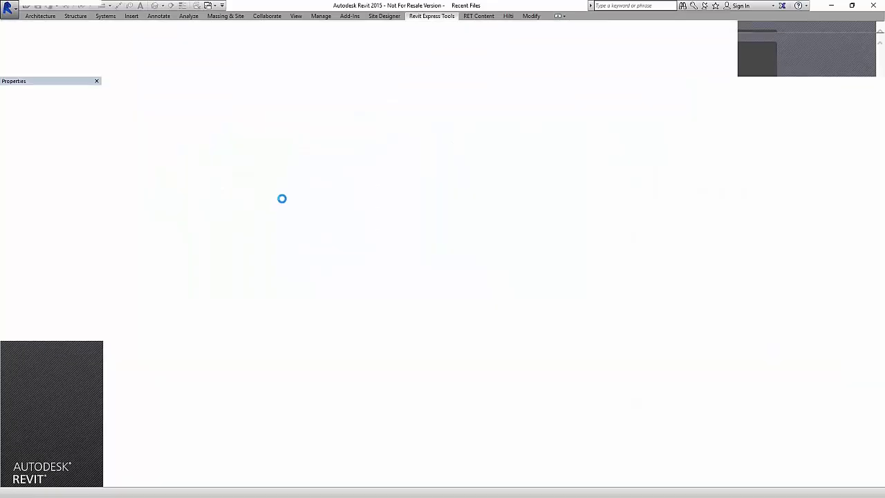
Check the CTC BIM Project Suite buttons in Revit Express Tools and the saved visibility choices in its suite settings
left_click(437, 18)
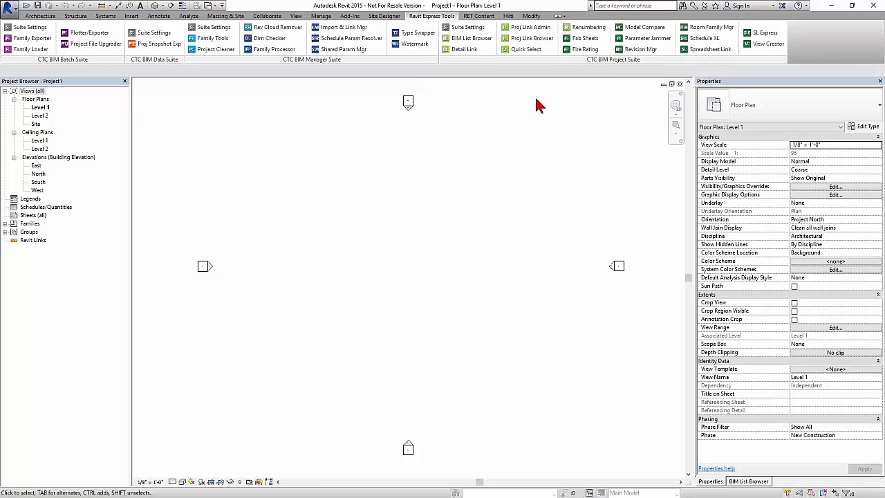
left_click(479, 29)
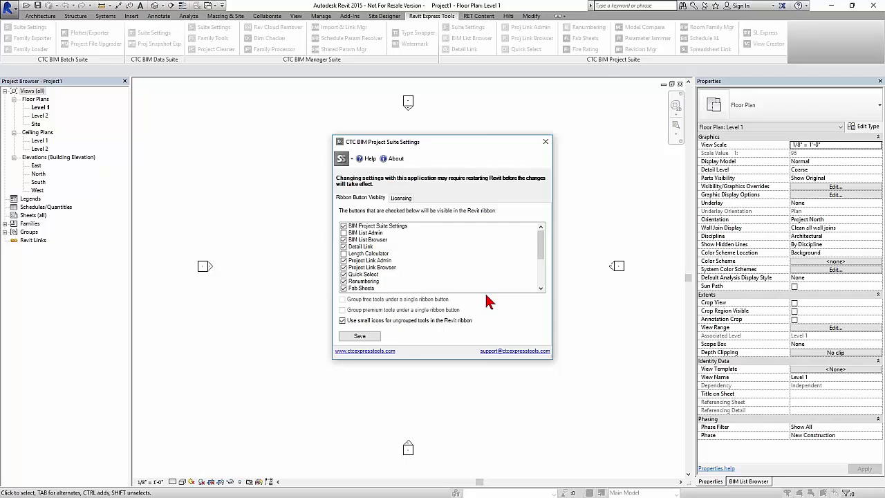
left_click(546, 142)
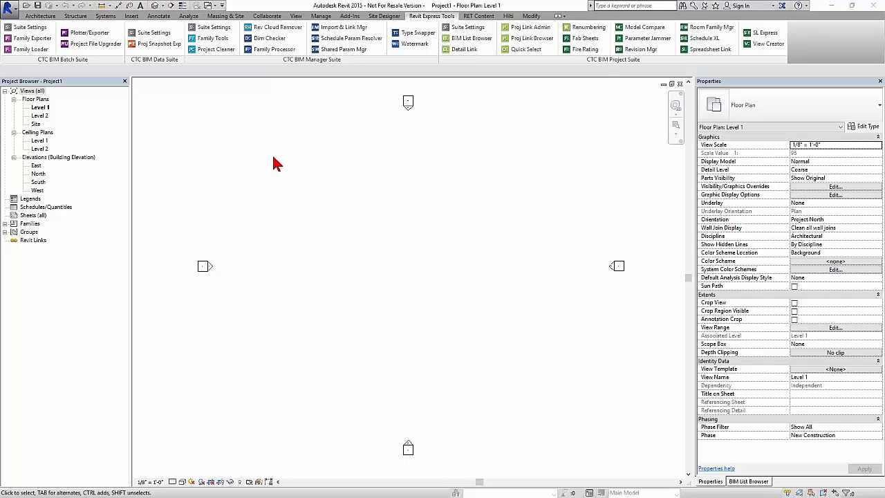
Open a File Explorer window, enlarge it and position it below the Revit Express Tools
key("super+e")
left_click_drag(530, 89, 574, 21)
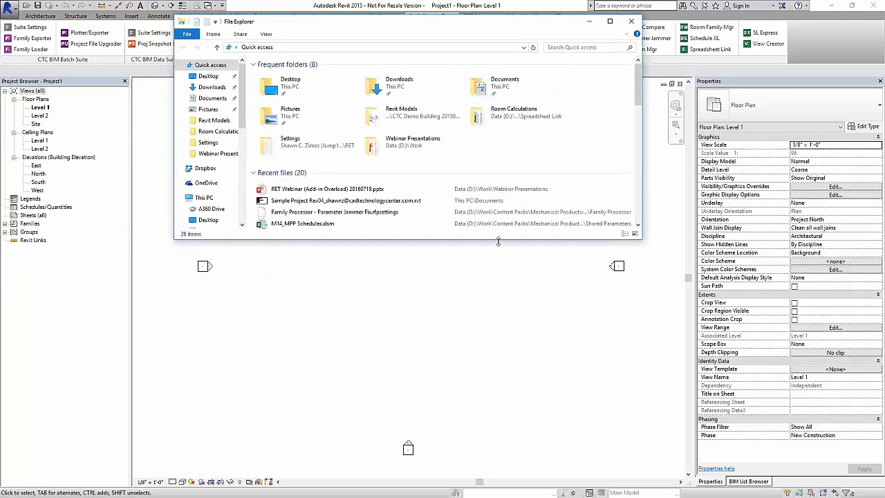
left_click_drag(498, 240, 513, 466)
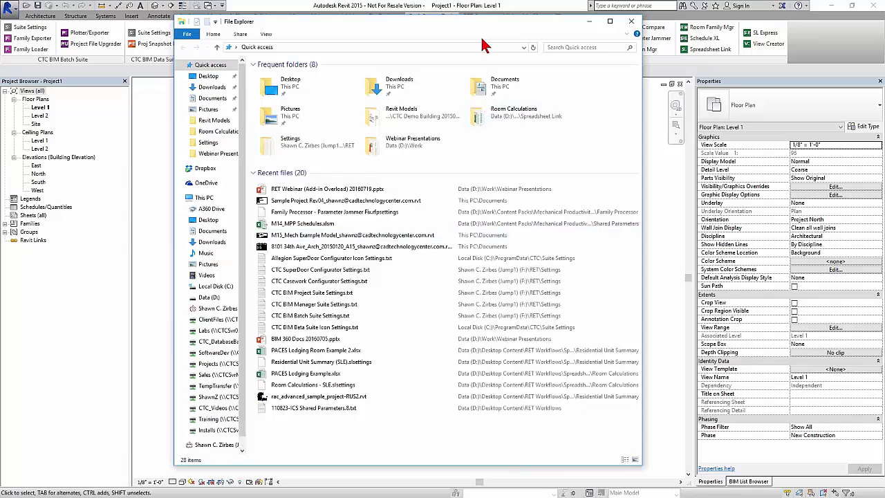
left_click_drag(484, 17, 484, 52)
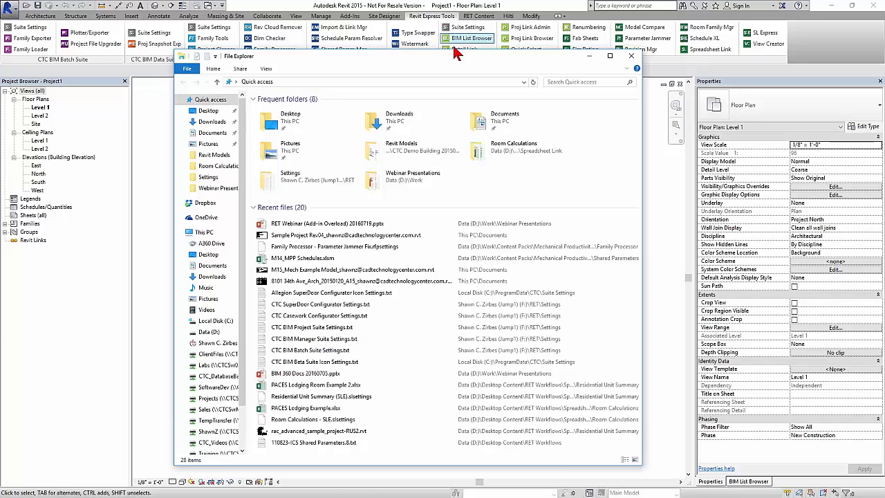
Browse to the 2015 add-ins folder at C:\ProgramData\Autodesk\Revit\Addins\2015
left_click(216, 322)
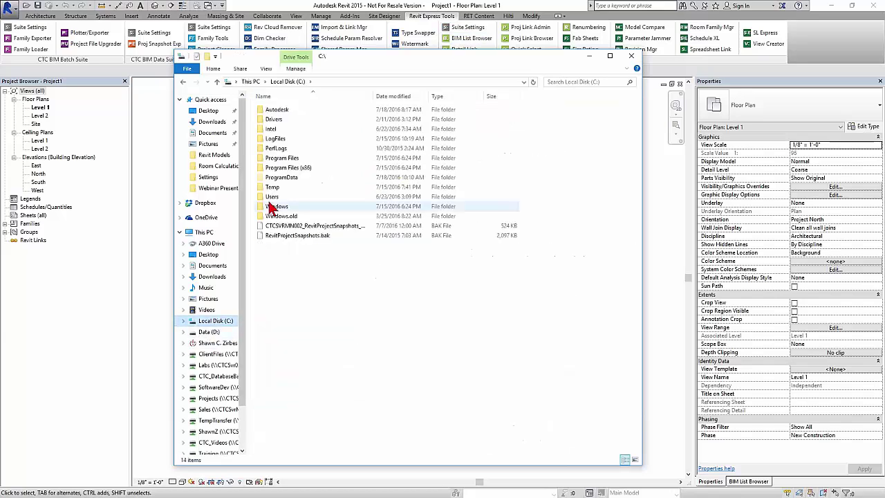
double_click(281, 179)
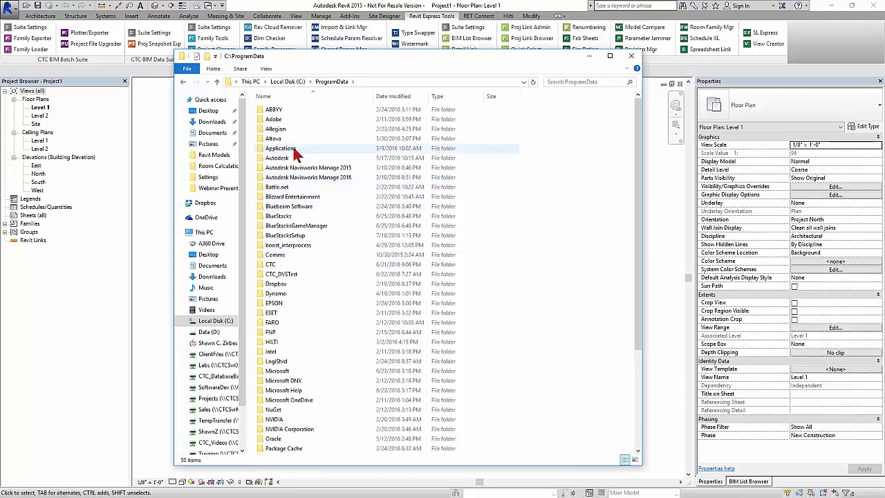
double_click(293, 159)
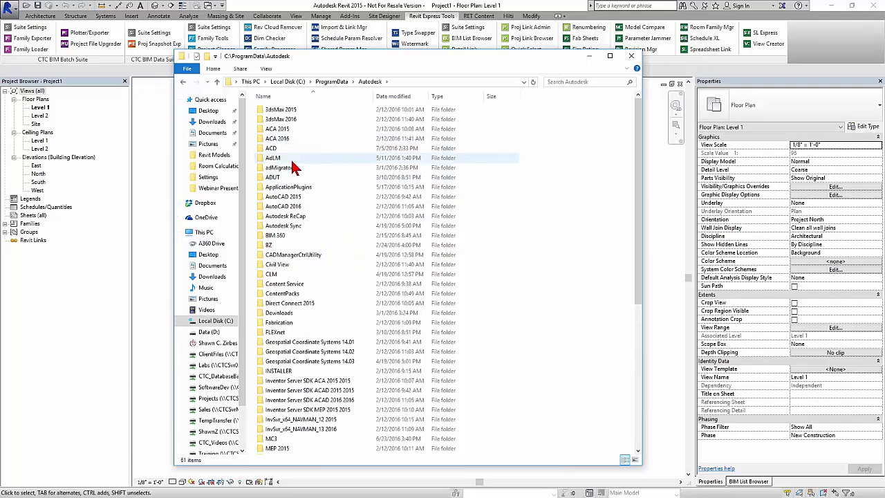
scroll(289, 318, "down", 5)
scroll(285, 316, "down", 4)
left_click(280, 267)
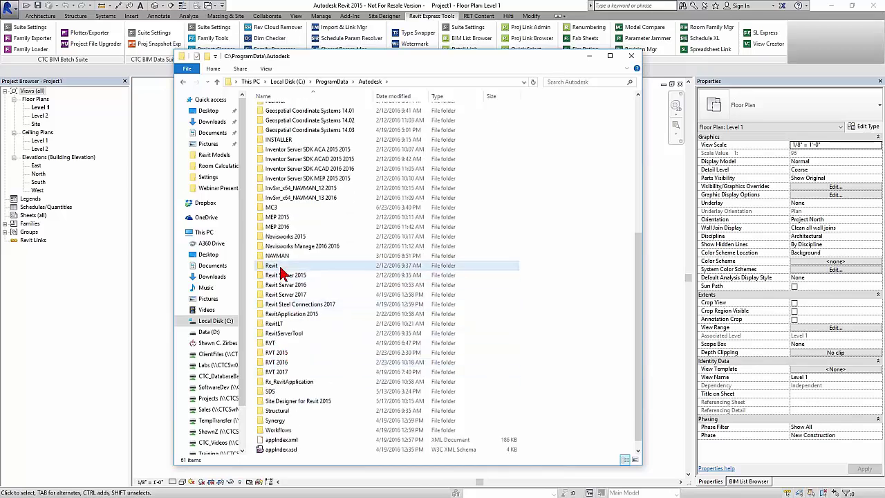
double_click(280, 269)
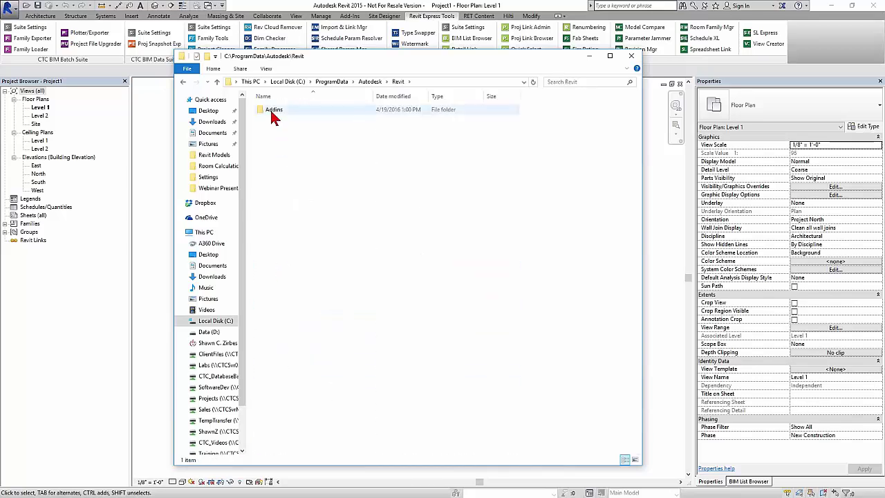
double_click(274, 113)
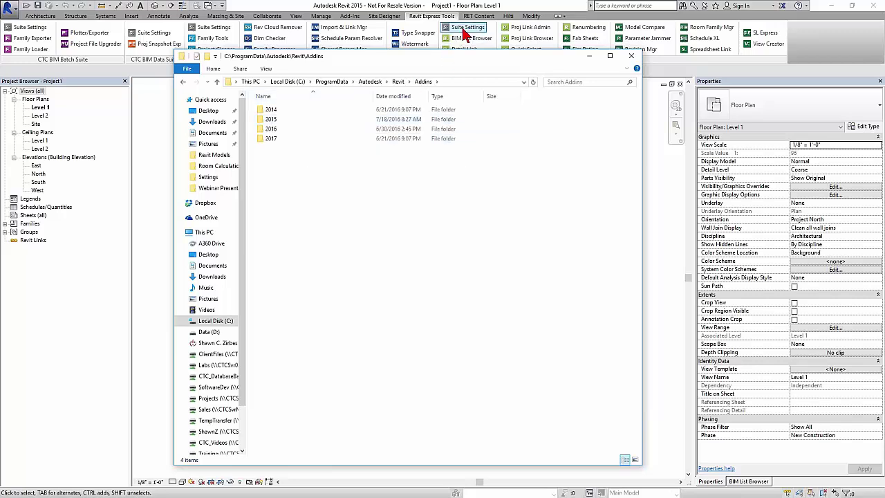
double_click(290, 123)
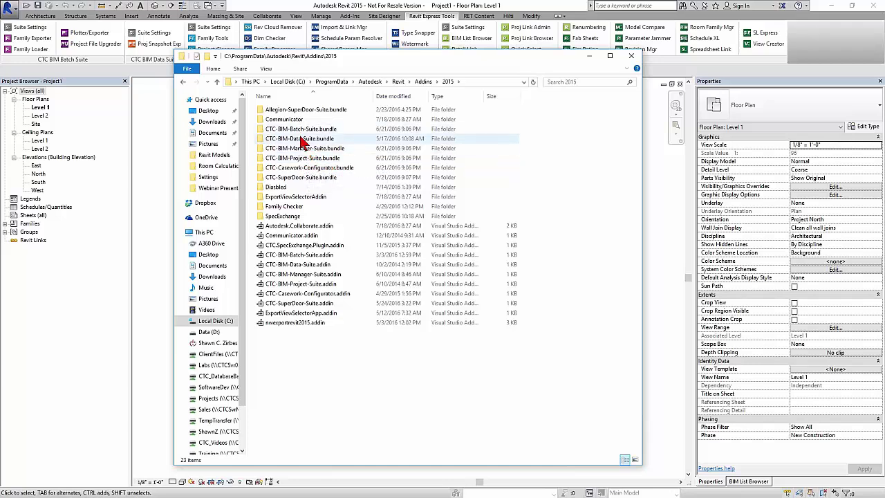
Browse to the Contents folder of CTC-BIM-Project-Suite.bundle and display its full folder path
double_click(308, 160)
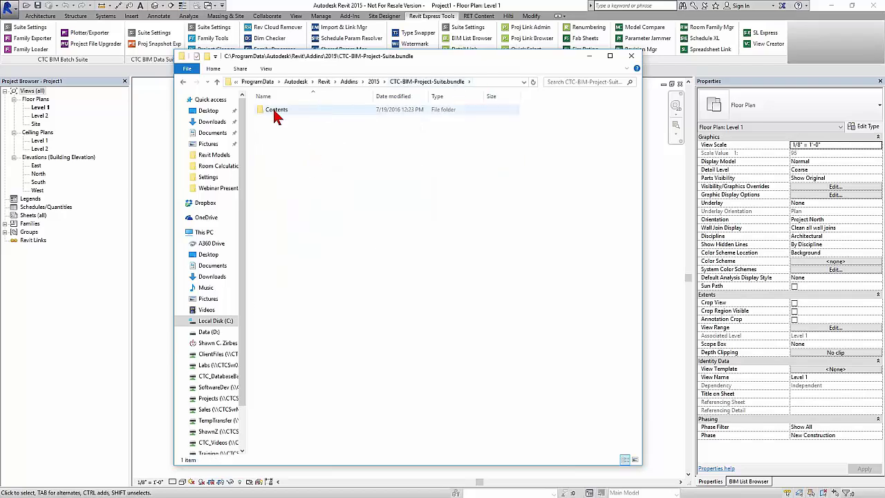
double_click(276, 110)
left_click(515, 82)
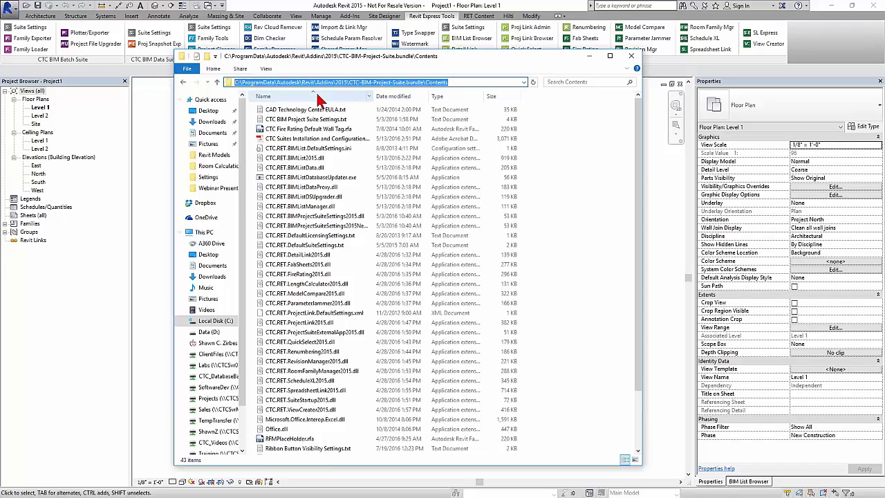
left_click(472, 83)
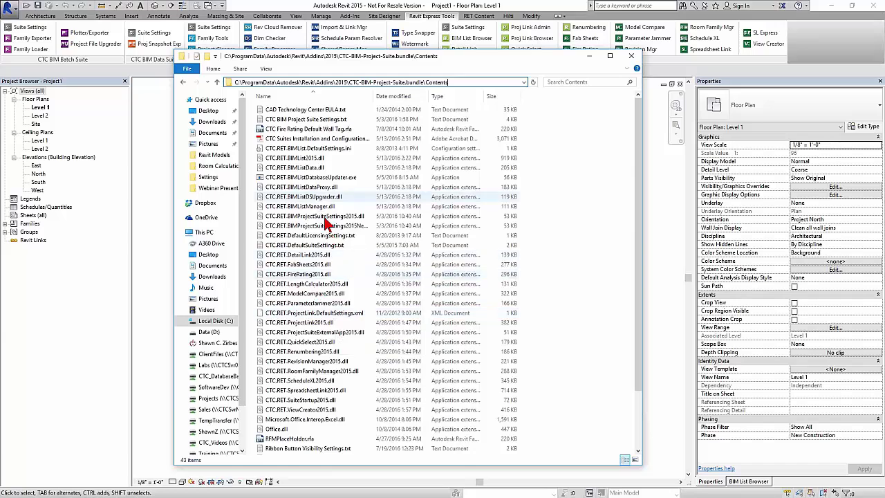
Open Ribbon Button Visibility Settings.txt from the Contents folder and bring its active button list into view
scroll(330, 316, "down", 3)
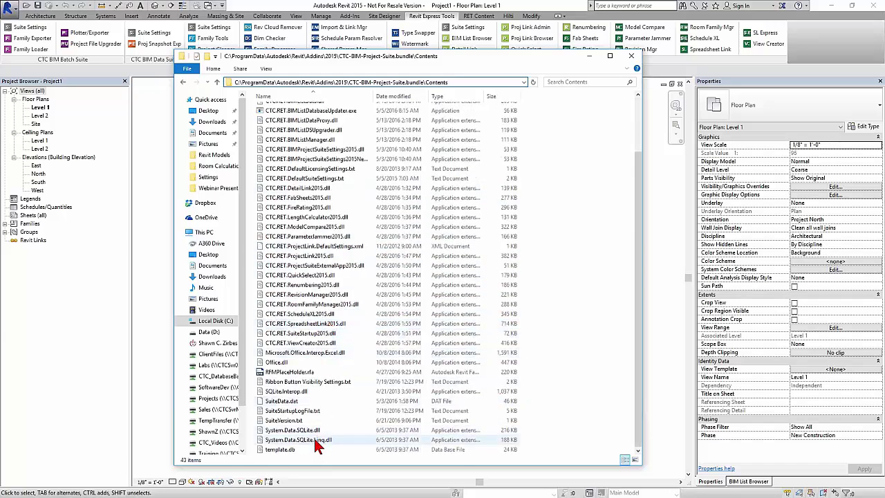
left_click(321, 383)
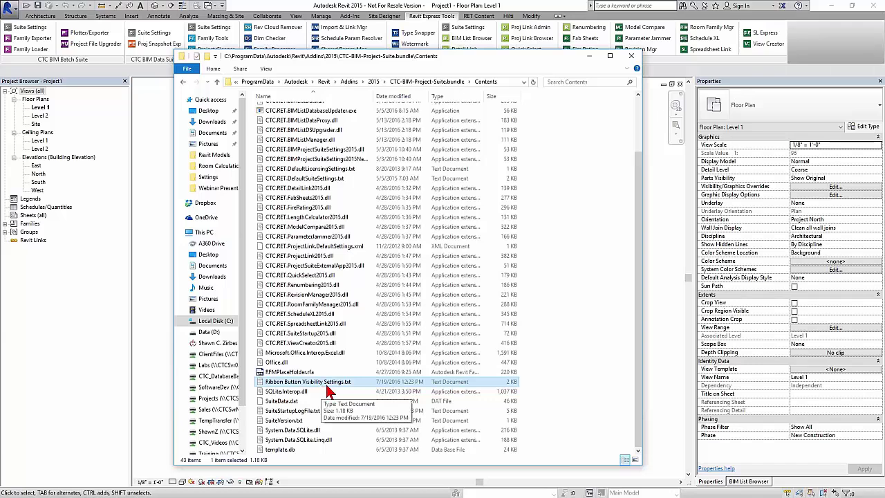
double_click(328, 386)
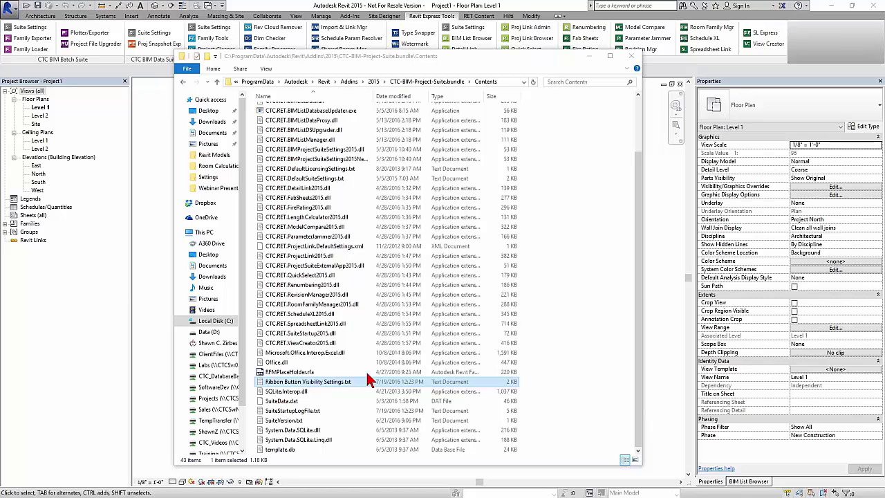
left_click_drag(884, 61, 334, 53)
scroll(207, 277, "down", 2)
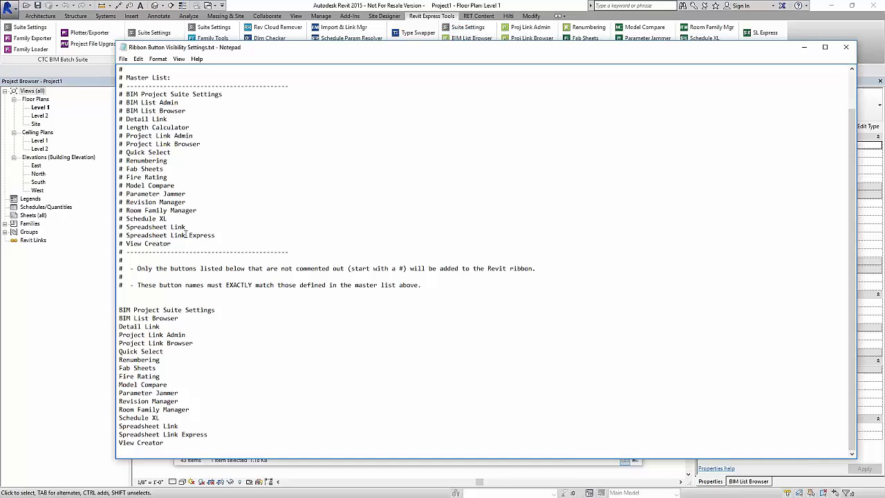
Delete BIM Project Suite Settings from the active button list, and paste that name back from the master list
left_click(119, 309)
key("shift+End")
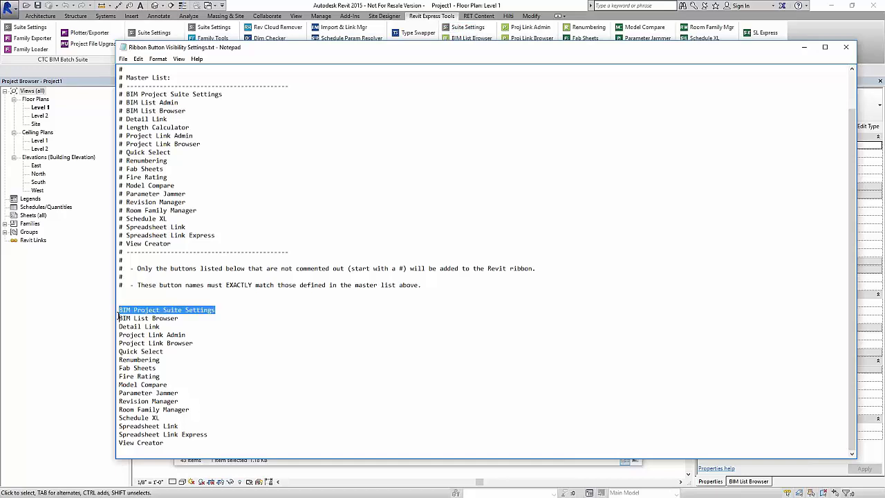
key("Delete")
key("Delete")
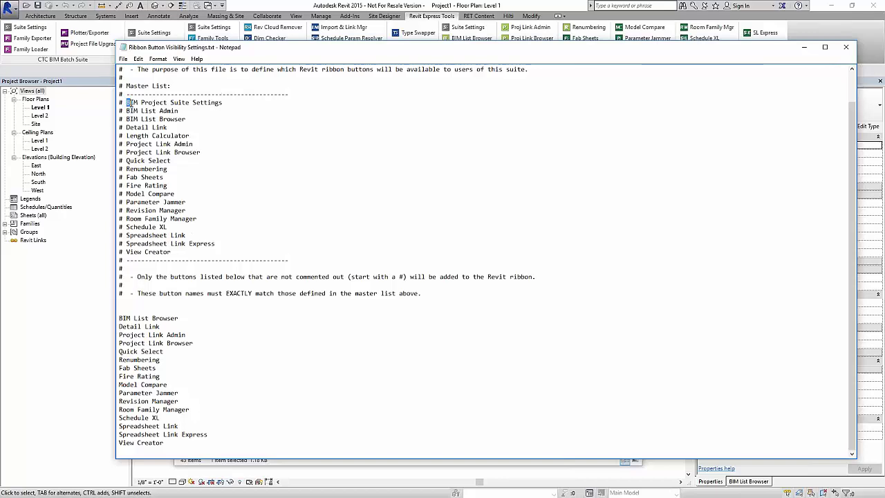
left_click_drag(126, 104, 225, 104)
key("ctrl+c")
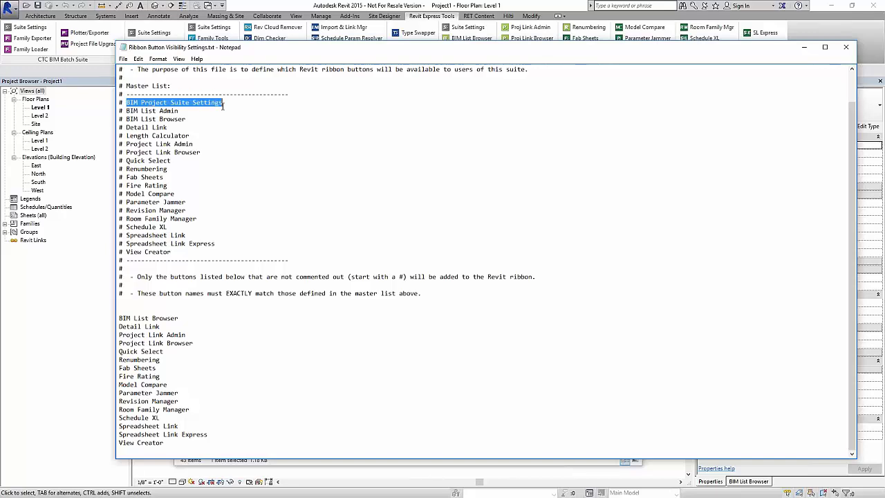
left_click(129, 311)
key("ctrl+v")
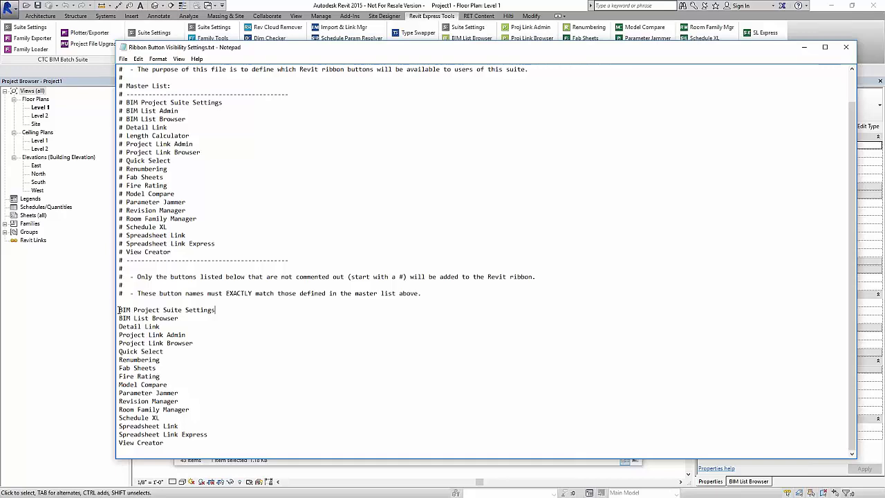
Replace the whole active button list with a copy of the commented master list, from BIM Project Suite Settings to View Creator
left_click_drag(118, 293, 123, 293)
left_click_drag(119, 103, 220, 251)
key("ctrl+c")
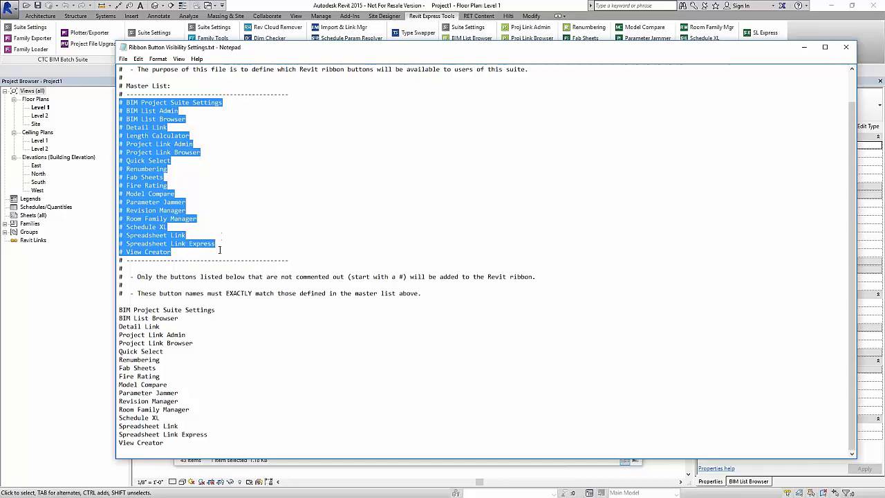
left_click_drag(119, 310, 206, 444)
key("ctrl+v")
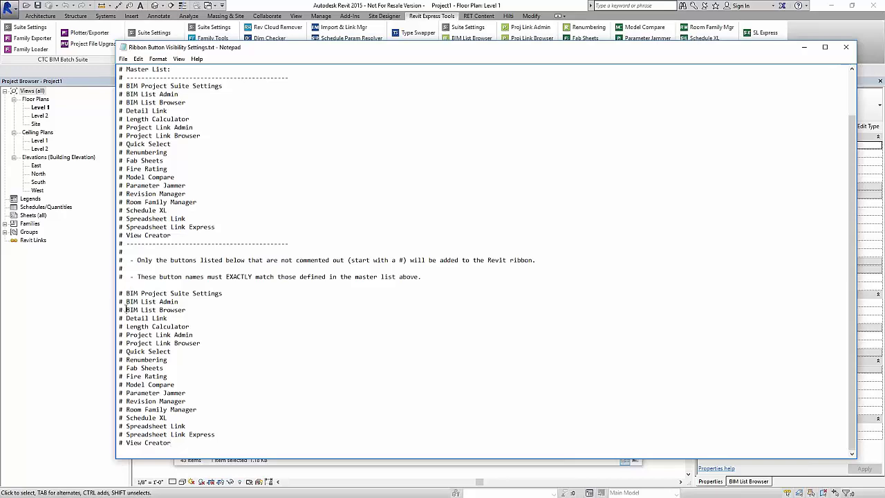
Uncomment BIM List Browser, Detail Link, Quick Select, Renumbering and Fire Rating in the active button list
left_click_drag(119, 310, 126, 310)
key("Delete")
left_click_drag(126, 318, 119, 318)
key("Delete")
left_click_drag(126, 352, 119, 360)
key("Delete")
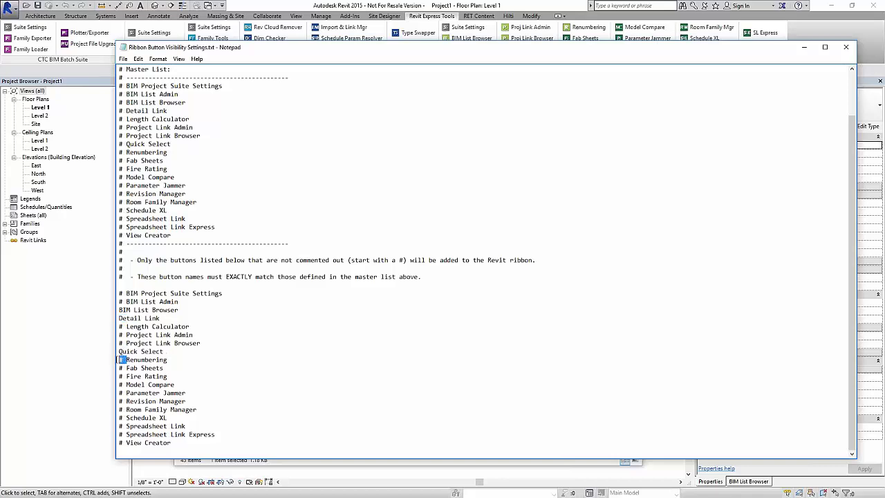
key("Delete")
left_click_drag(126, 385, 118, 376)
key("Delete")
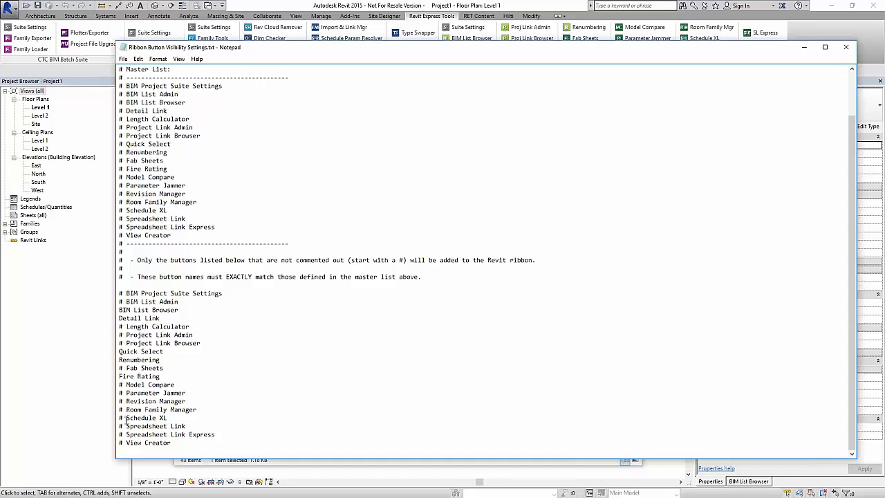
Uncomment Schedule XL, Spreadsheet Link, Spreadsheet Link Express and View Creator in the active button list
left_click_drag(126, 417, 119, 442)
key("Delete")
key("Delete")
key("Delete")
key("Delete")
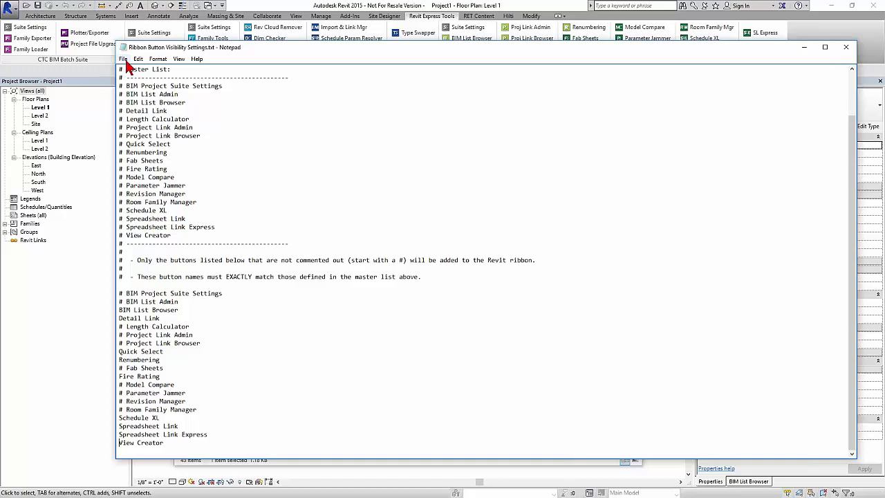
Save the changes to Ribbon Button Visibility Settings.txt and close the file
left_click(123, 59)
left_click(138, 88)
left_click(127, 327)
left_click(850, 53)
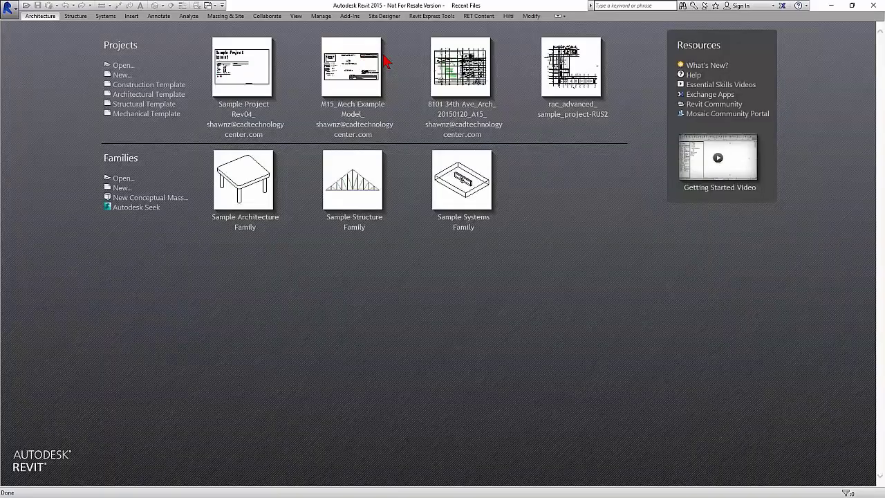
Create a new project from the Architectural Template in the restarted Revit and show the Revit Express Tools
left_click(429, 18)
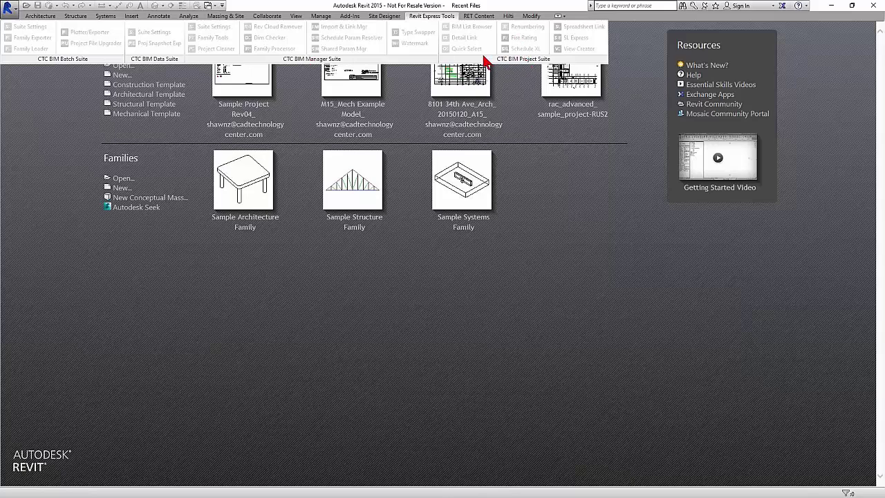
left_click(144, 94)
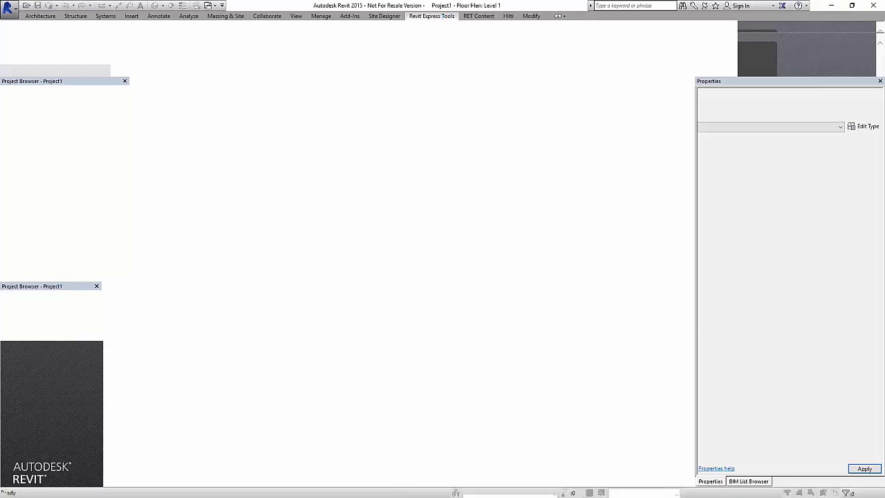
left_click(436, 16)
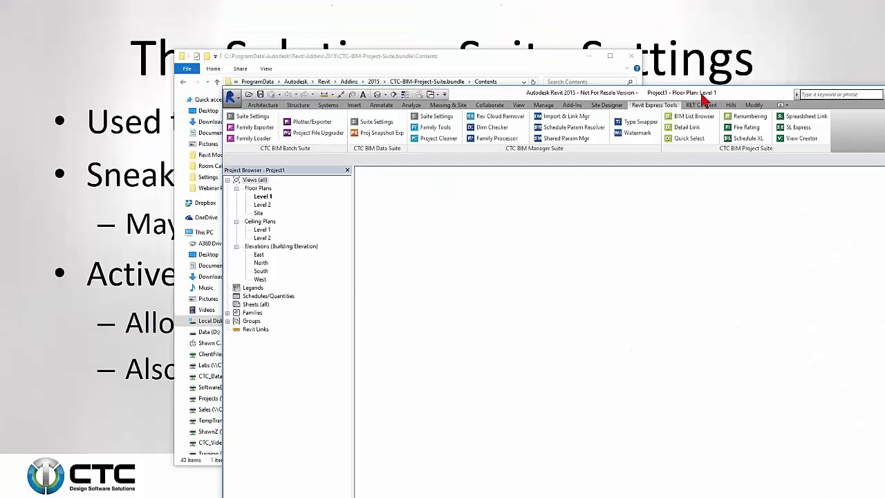
Lower the Revit window to uncover File Explorer and reopen Ribbon Button Visibility Settings.txt at the active button list
left_click_drag(585, 220, 545, 352)
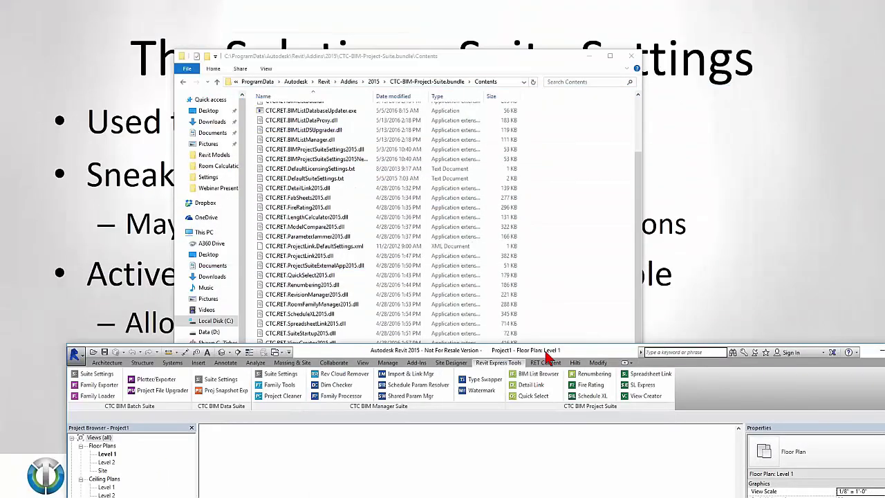
left_click(339, 303)
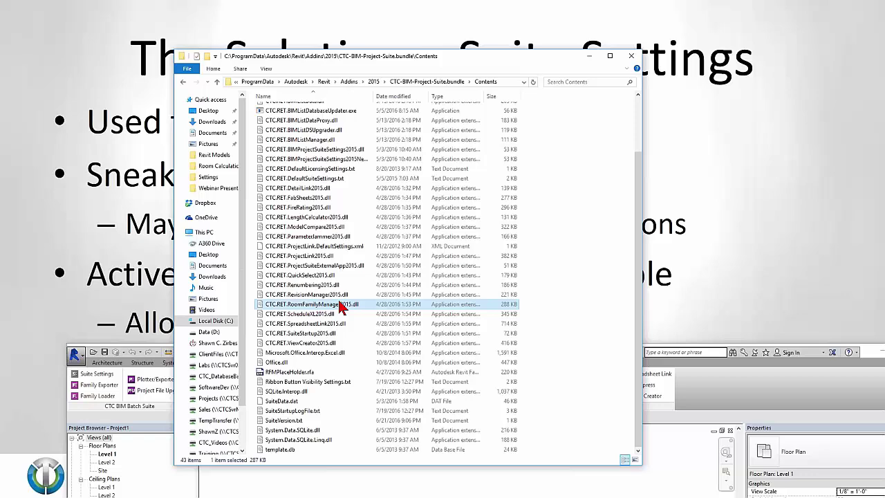
double_click(294, 382)
scroll(139, 304, "down", 2)
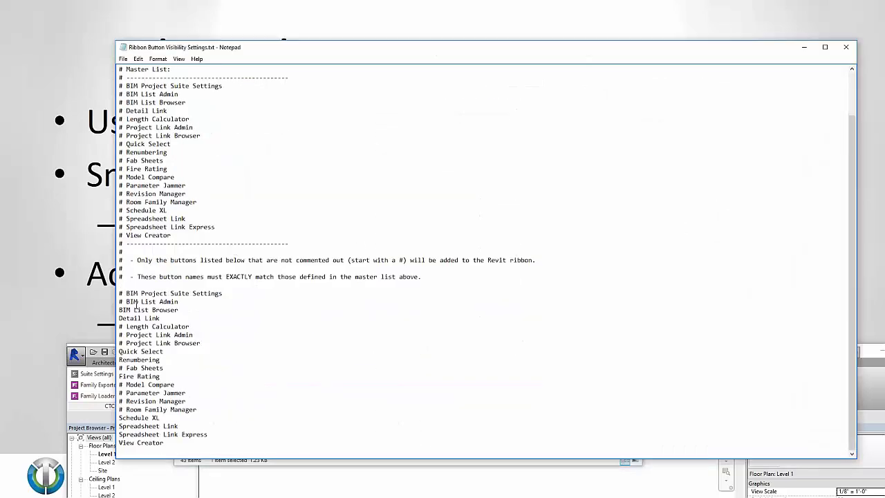
Uncomment BIM Project Suite Settings in the active button list and save the file
left_click(126, 293)
key("shift+End")
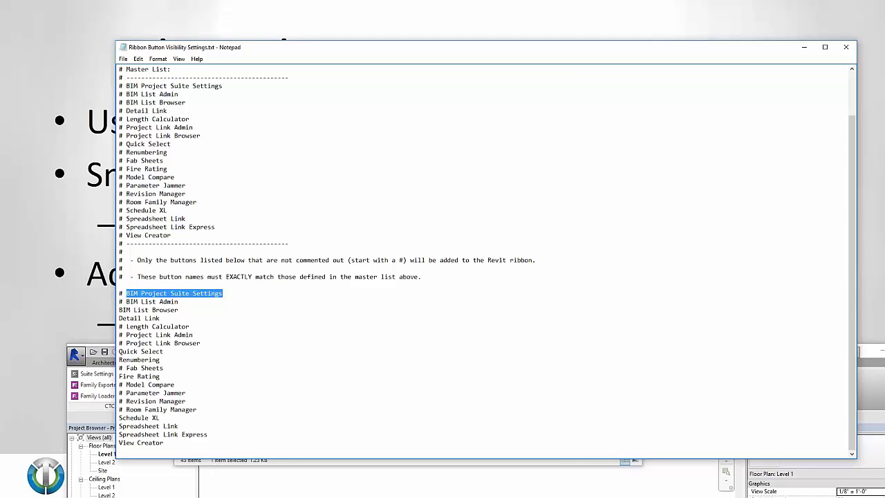
left_click(119, 293)
key("Delete")
key("Delete")
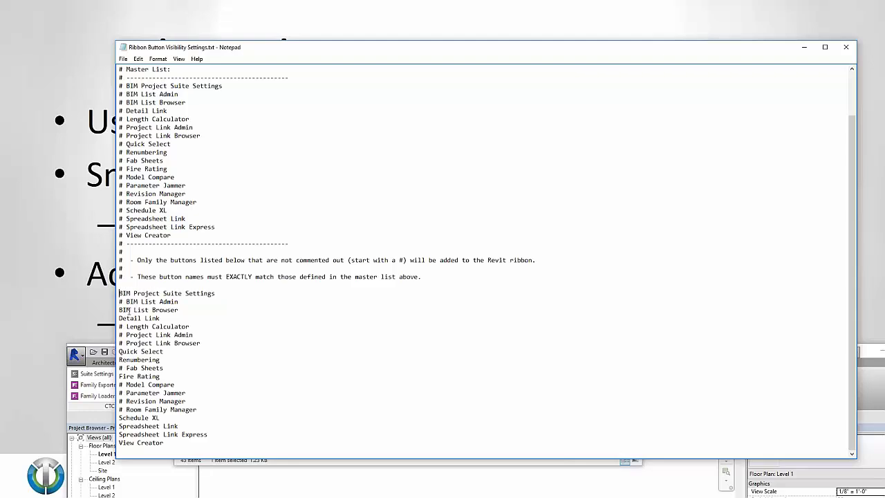
left_click(149, 326)
left_click(123, 59)
left_click(141, 90)
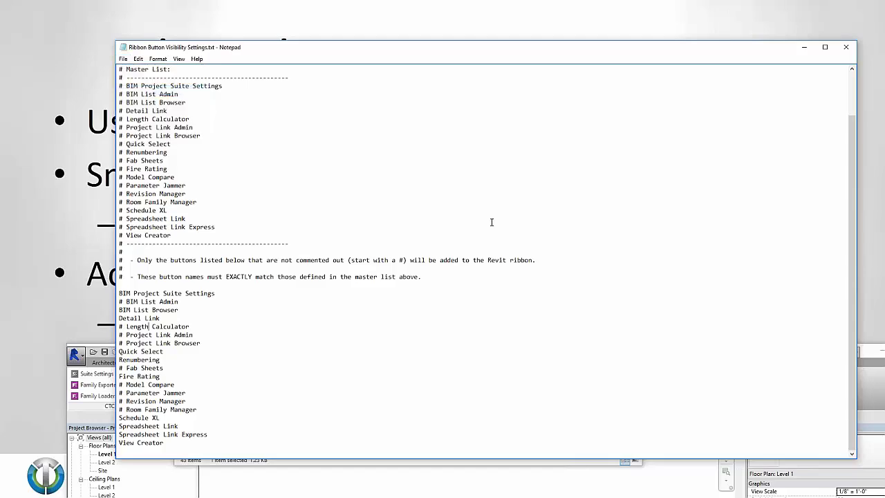
Move the Revit window back up over the settings file and switch to the presentation slide on Suite Settings
left_click(868, 351)
left_click_drag(561, 352, 540, 358)
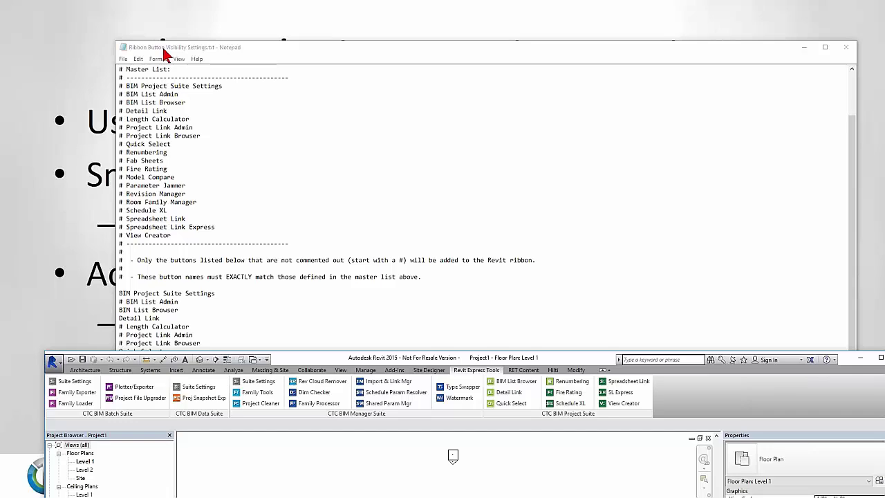
left_click_drag(568, 358, 535, 17)
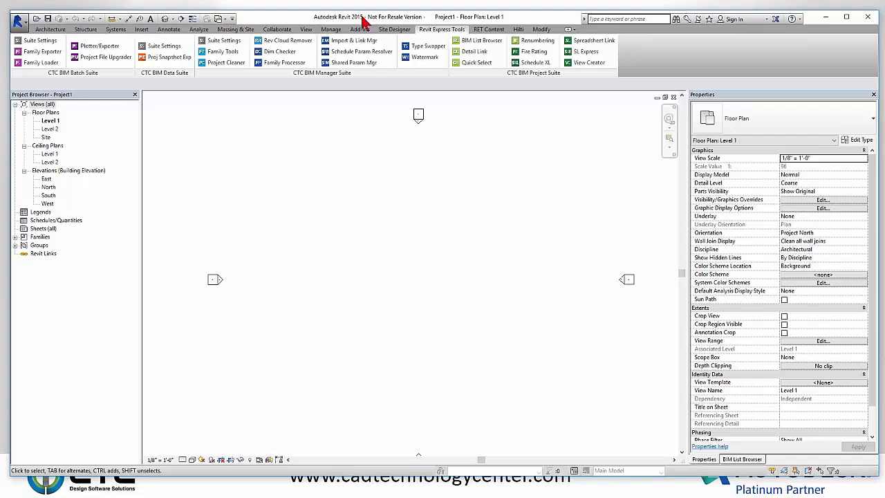
key("alt+Tab")
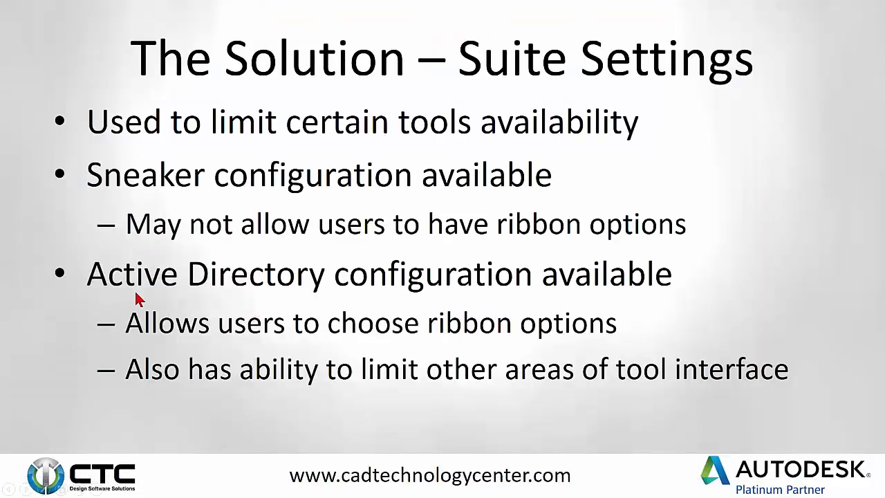
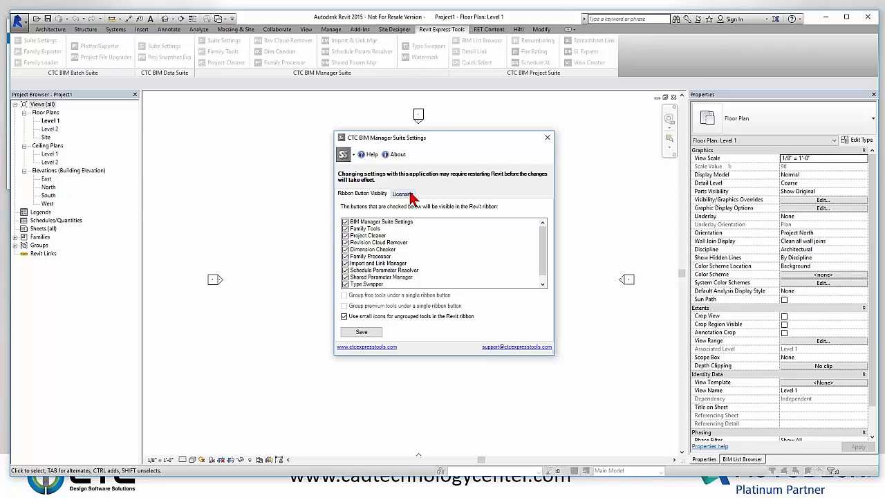
Close the CTC BIM Manager Suite Settings dialog and the Ribbon Button Visibility Settings.txt file
left_click(548, 140)
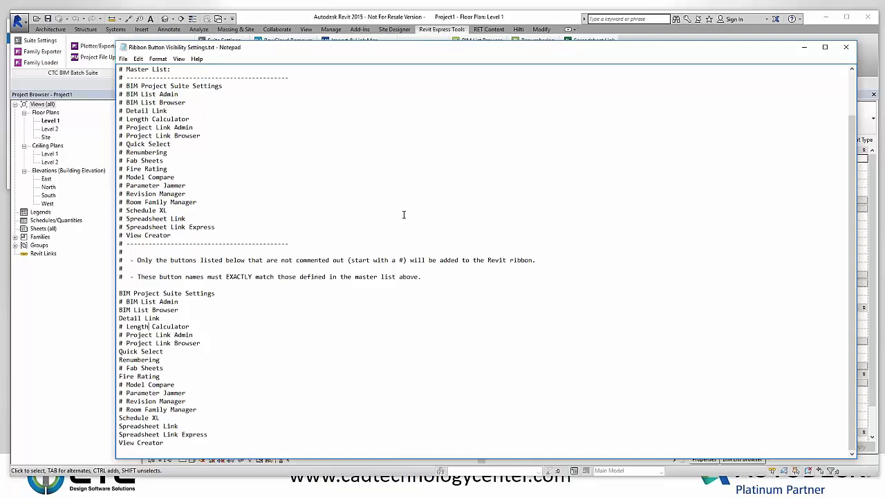
scroll(403, 217, "up", 2)
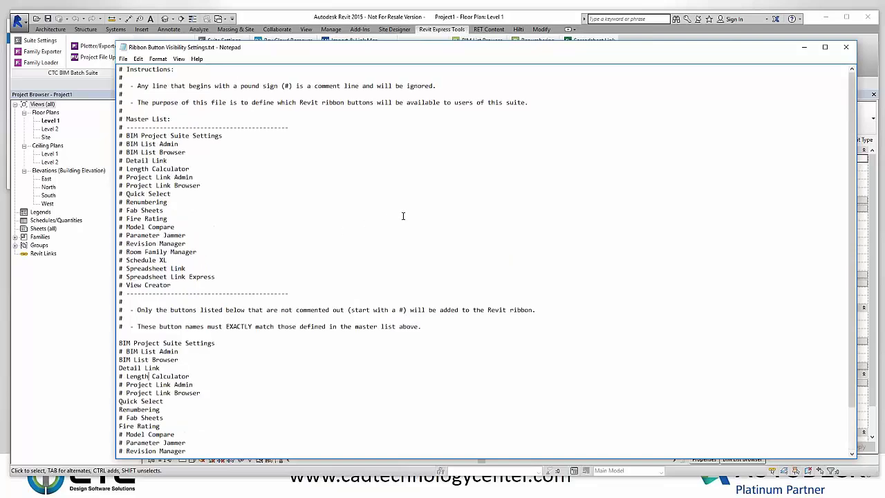
left_click(848, 49)
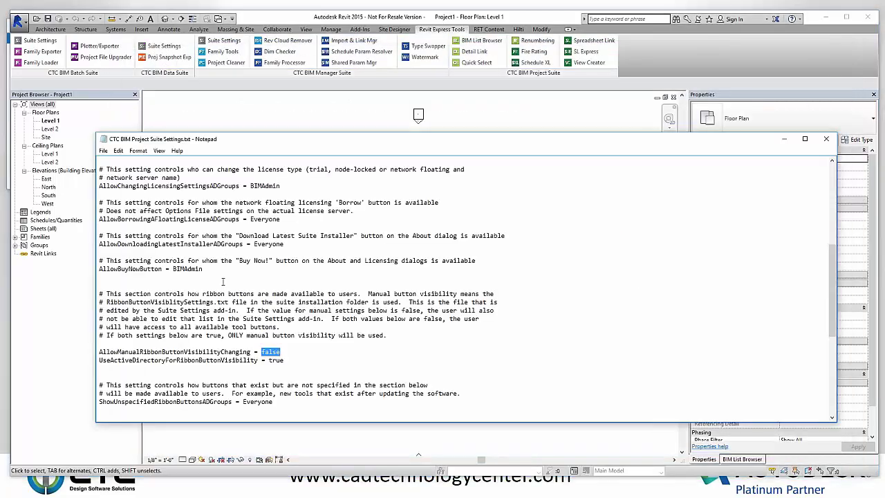
Examine the AllowManualRibbonButtonVisibilityChanging and UseActiveDirectoryForRibbonButtonVisibility values in CTC BIM Project Suite Settings.txt
scroll(222, 318, "down", 3)
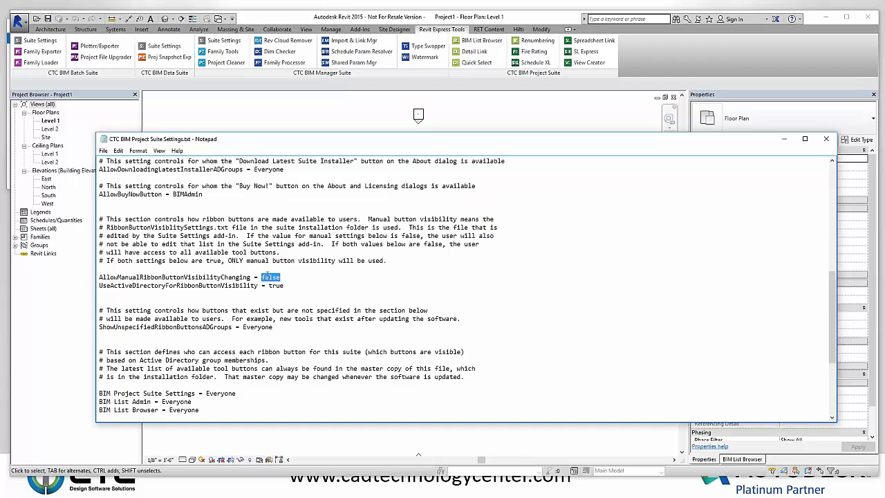
left_click_drag(261, 278, 285, 279)
left_click_drag(99, 285, 285, 286)
left_click(290, 286)
left_click_drag(269, 287, 287, 287)
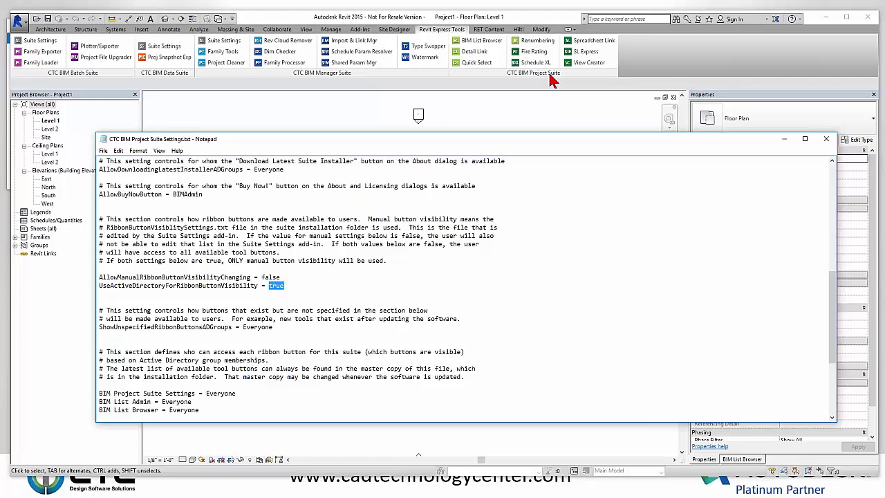
Set ShowUnspecifiedRibbonButtonsADGroups to BIMAdmin in CTC BIM Project Suite Settings.txt
scroll(195, 366, "down", 1)
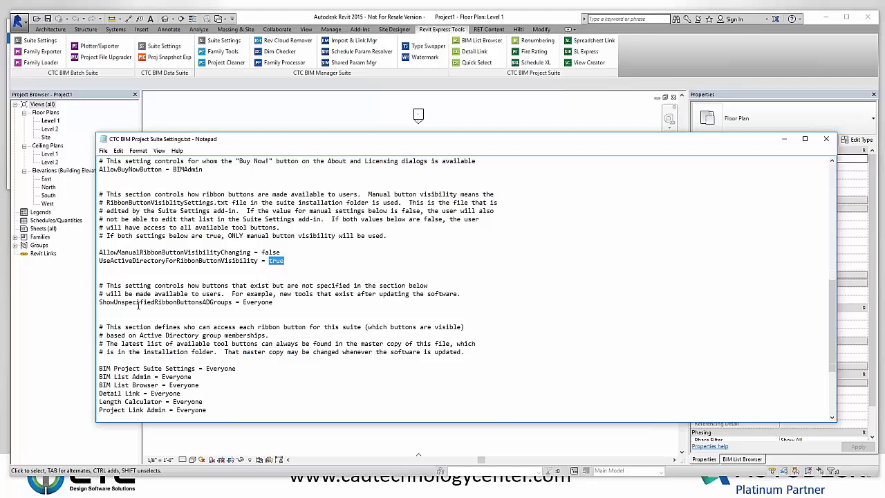
left_click_drag(99, 302, 233, 304)
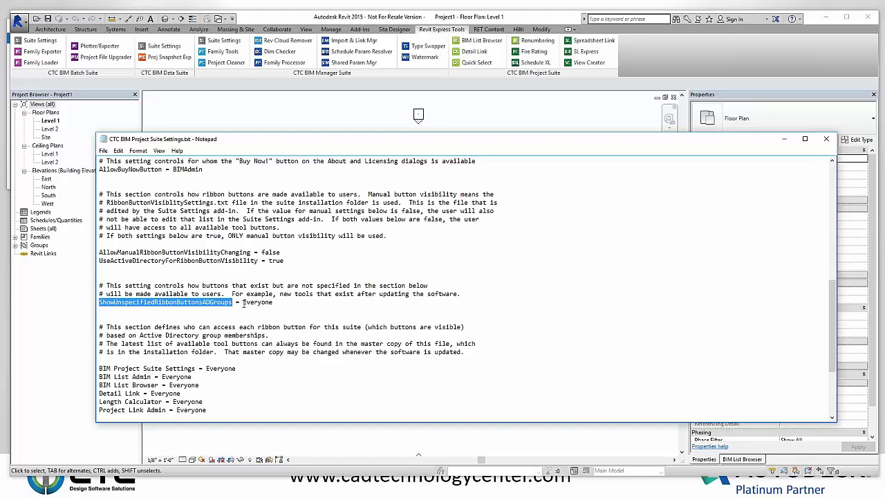
left_click_drag(243, 303, 277, 302)
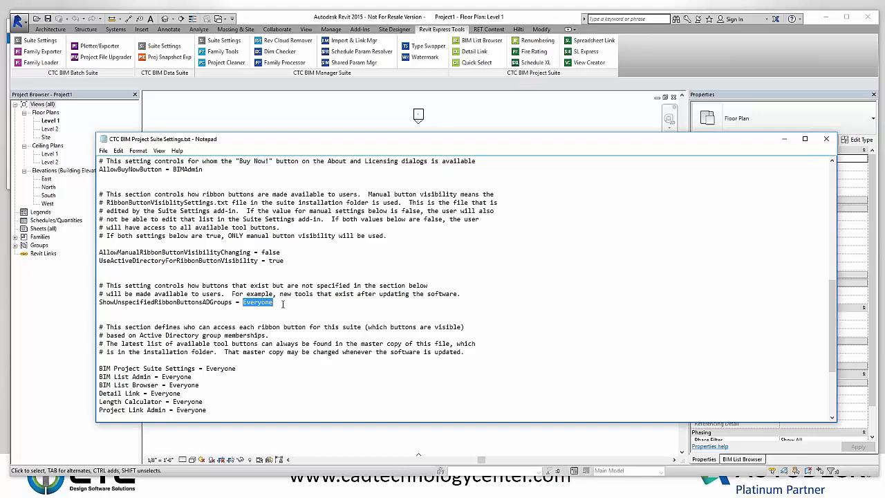
type("BIMAdmin")
In the ribbon button access list, assign BIM List Admin to BIMAdmin and Detail Link to BIMCoordinator
scroll(283, 304, "down", 2)
scroll(269, 276, "down", 1)
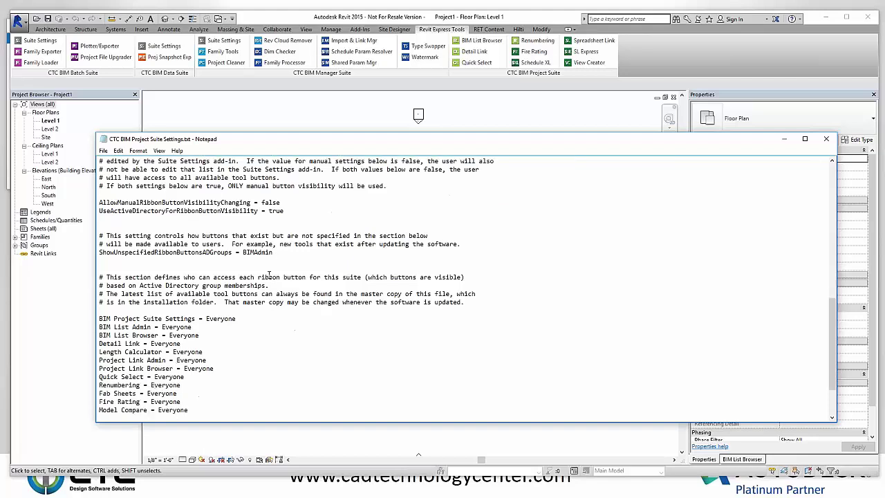
scroll(204, 315, "down", 3)
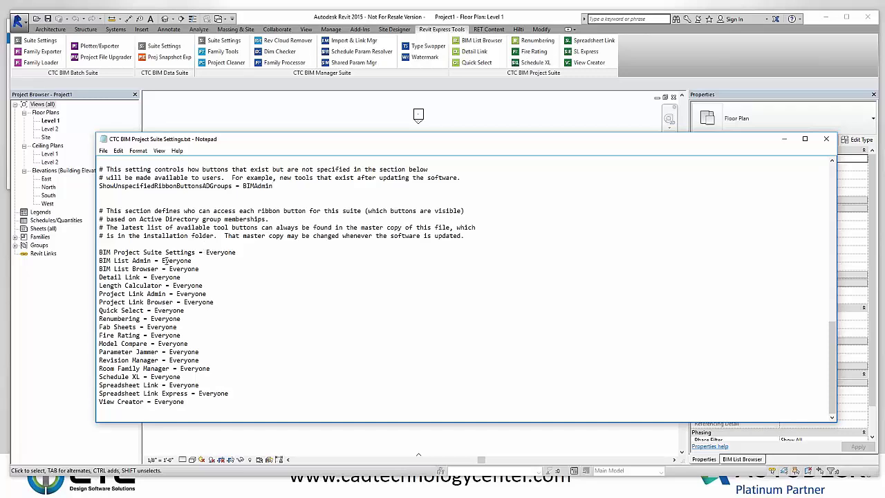
left_click_drag(161, 261, 198, 261)
type("BIMAdmin")
left_click_drag(151, 277, 186, 277)
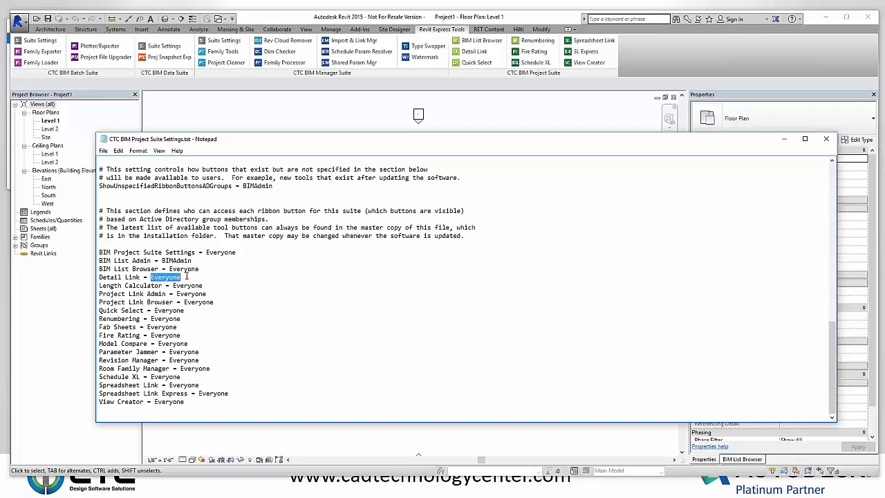
type("BIMCoordinator")
Clear the group assigned to Length Calculator and assign Project Link Admin to BIMAdmin
left_click_drag(173, 286, 205, 289)
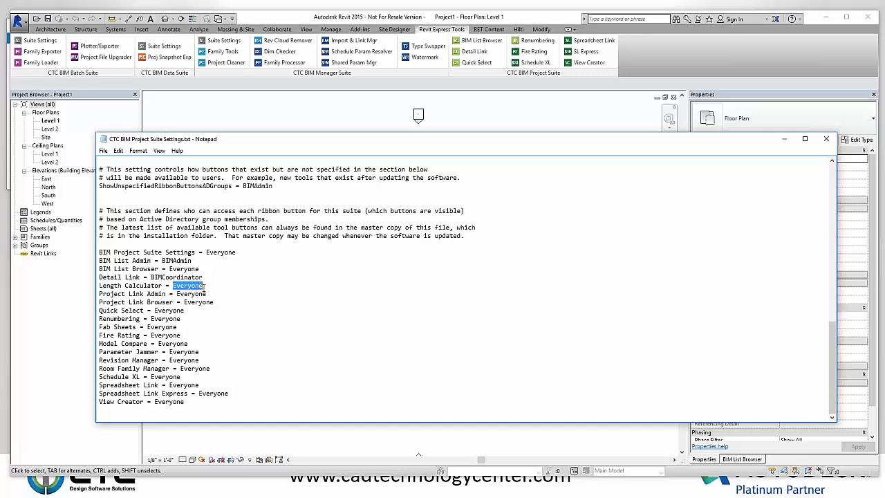
key("BackSpace")
left_click_drag(177, 294, 212, 294)
type("BIMAdmin")
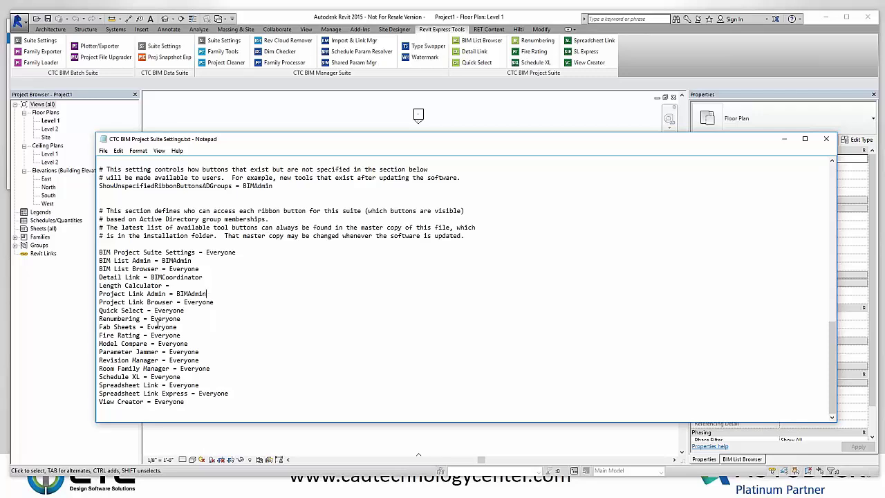
Clear the groups for Fab Sheets and Model Compare, and assign Revision Manager to BIMAdmin
left_click_drag(147, 328, 180, 328)
key("Delete")
left_click_drag(160, 344, 188, 344)
key("Delete")
left_click_drag(168, 361, 203, 361)
type("BIMAdmin")
left_click_drag(204, 276, 150, 276)
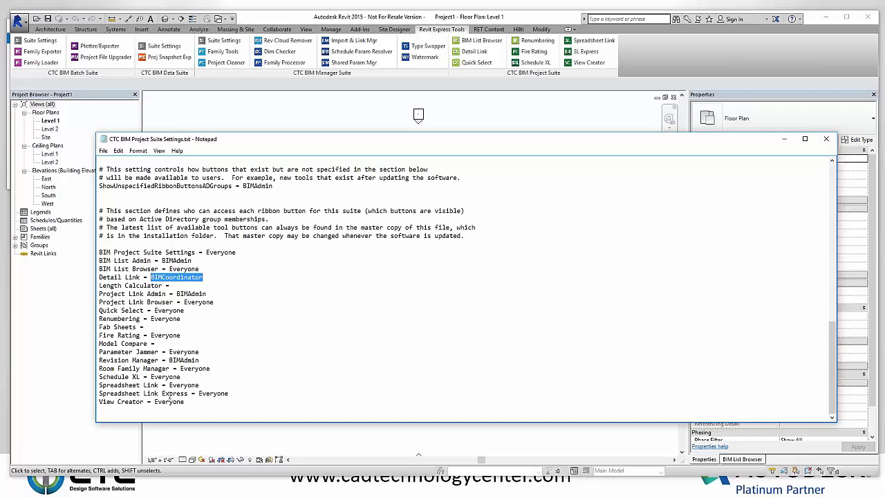
Save a copy as CTC BIM Project Suite Settings.txt in C:\ProgramData\CTC\Suite Settings and close the file
left_click(102, 151)
left_click(123, 191)
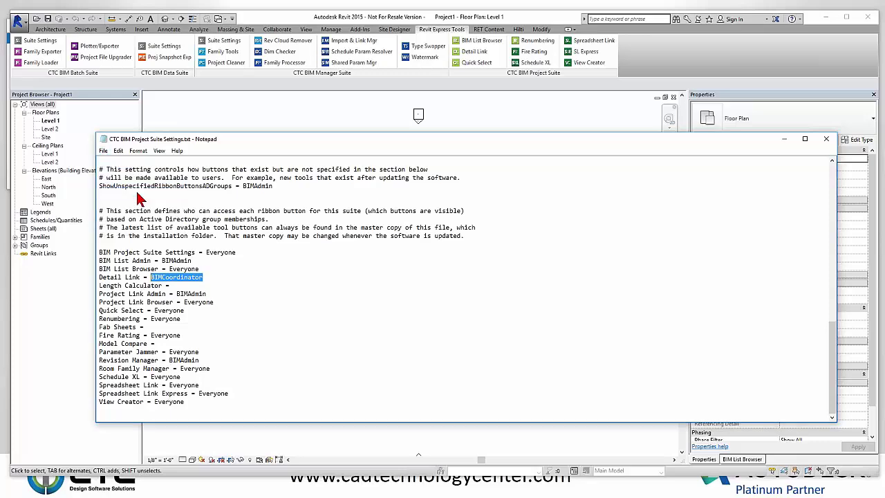
left_click(141, 297)
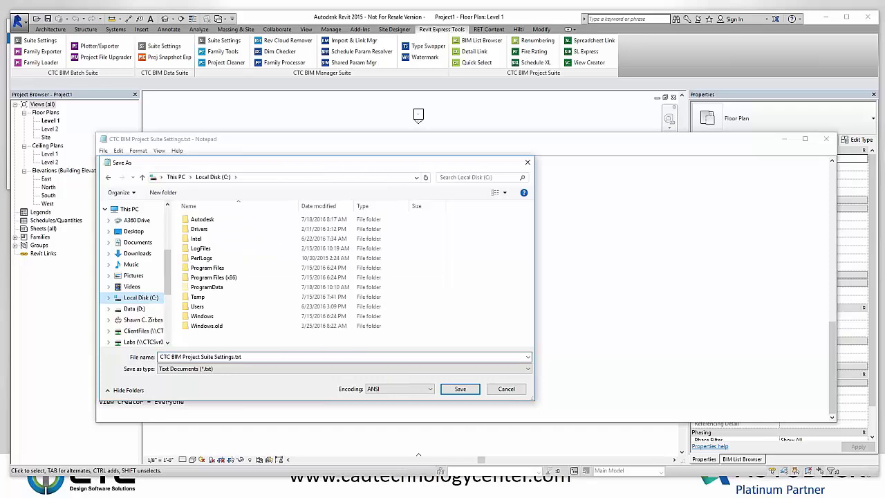
double_click(207, 287)
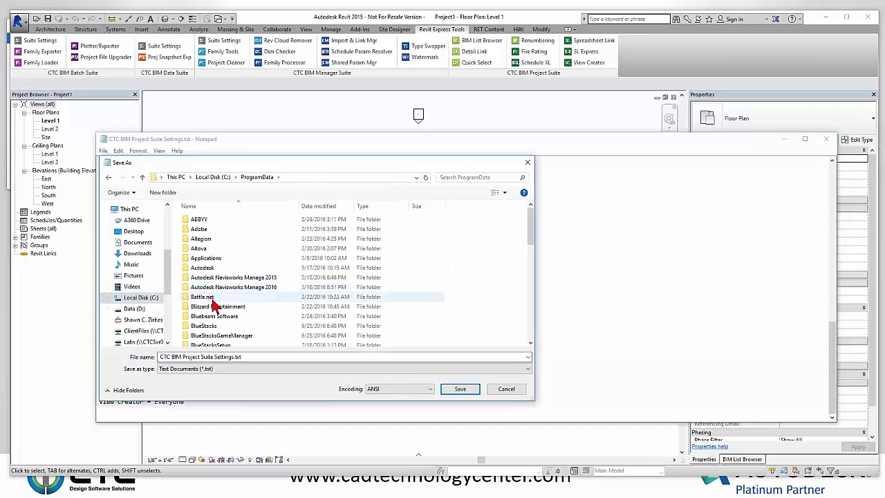
scroll(209, 298, "down", 3)
double_click(213, 301)
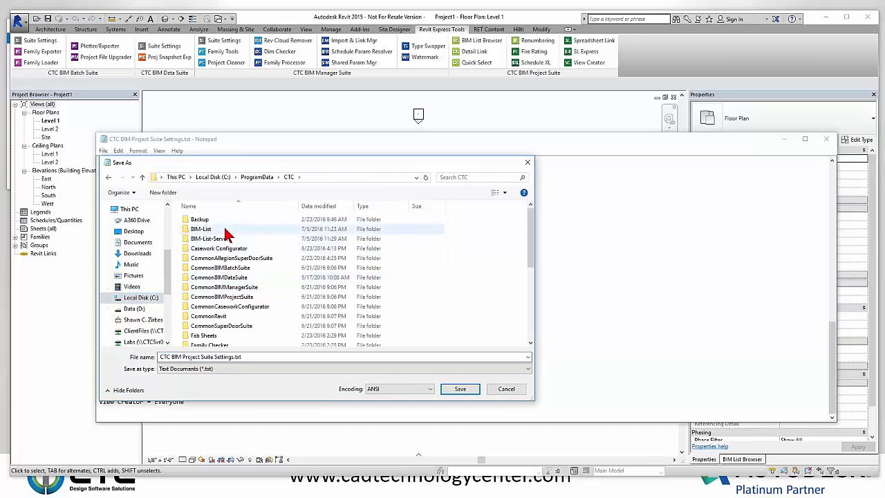
scroll(227, 269, "down", 2)
scroll(228, 277, "down", 4)
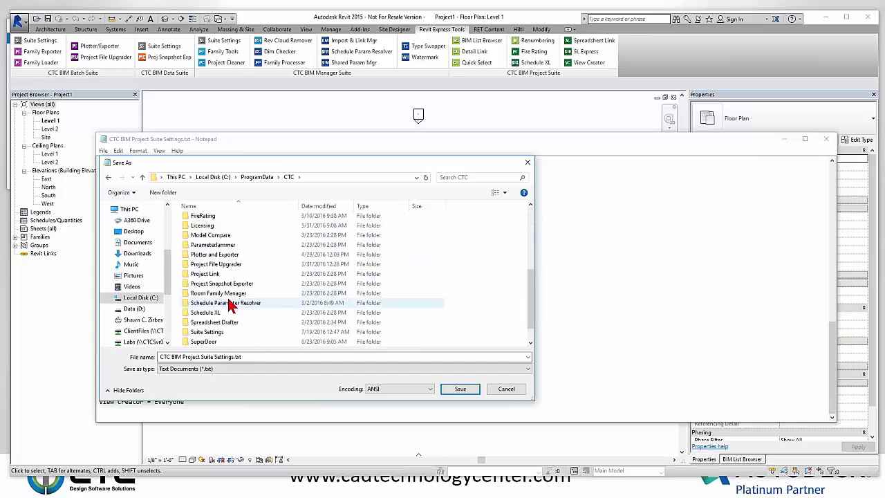
left_click(221, 312)
double_click(226, 315)
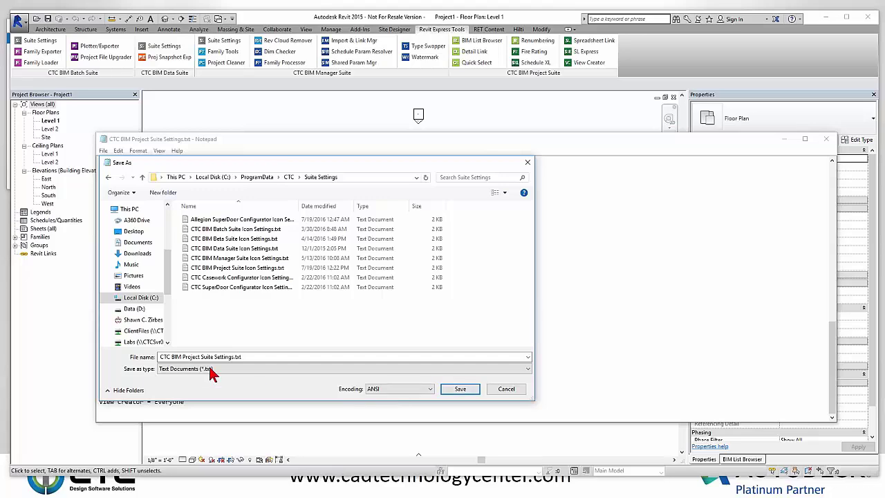
left_click(461, 390)
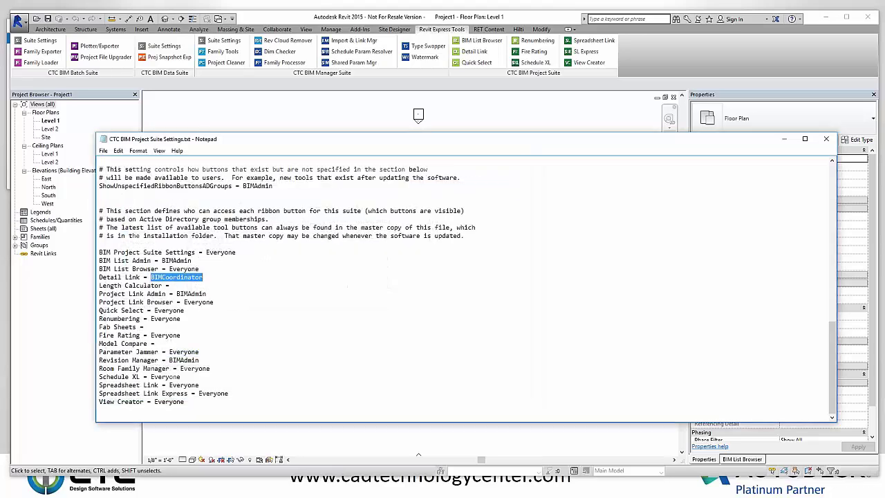
left_click(825, 139)
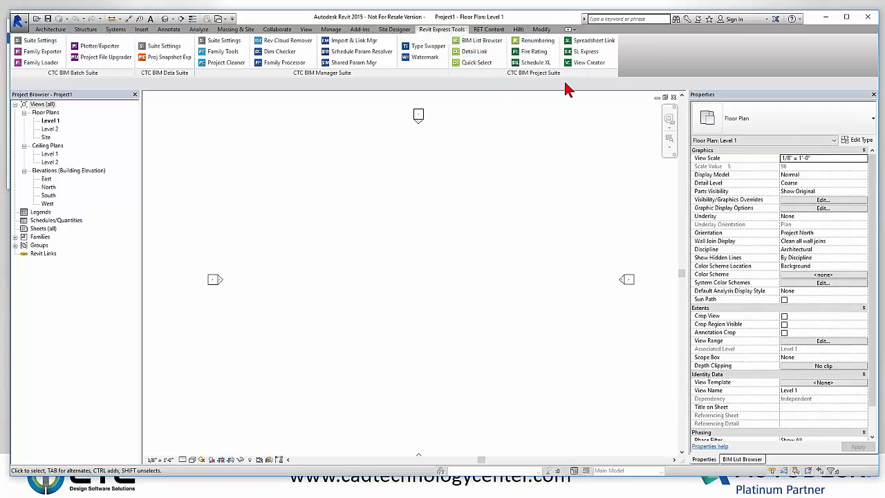
Restart Revit and locate CTC BIM Project Suite Settings.txt in the C:\ProgramData\CTC\Suite Settings folder
left_click(870, 24)
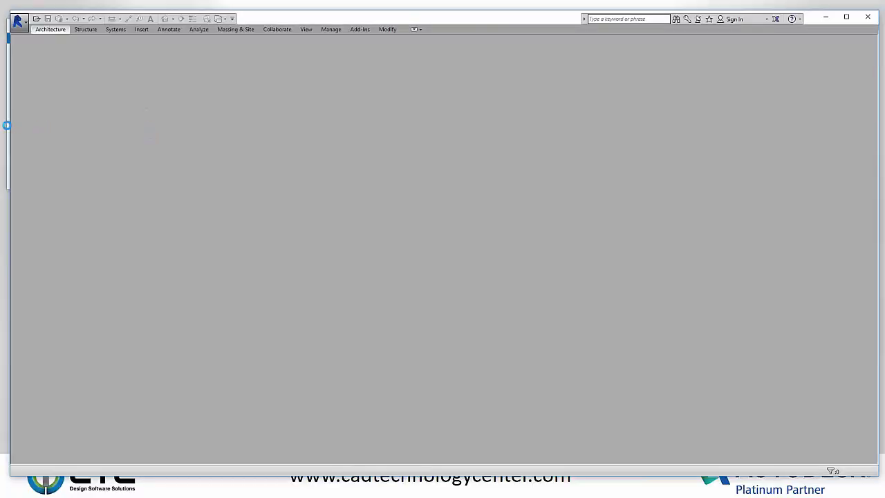
left_click(7, 125)
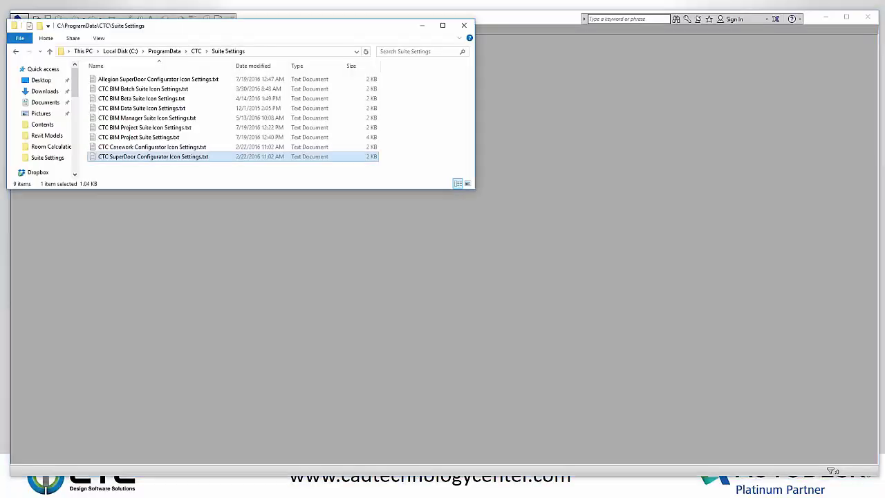
left_click(131, 139)
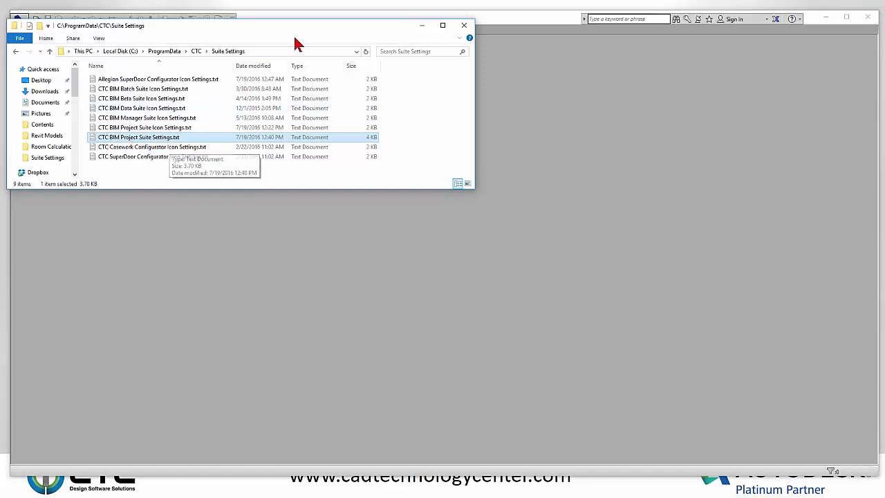
Move the folder window aside and start a new Revit project from the architectural template
mouse_move(316, 30)
left_mouse_down()
mouse_move(304, 32)
mouse_move(302, 47)
mouse_move(312, 58)
mouse_move(206, 65)
left_mouse_up()
left_click(330, 21)
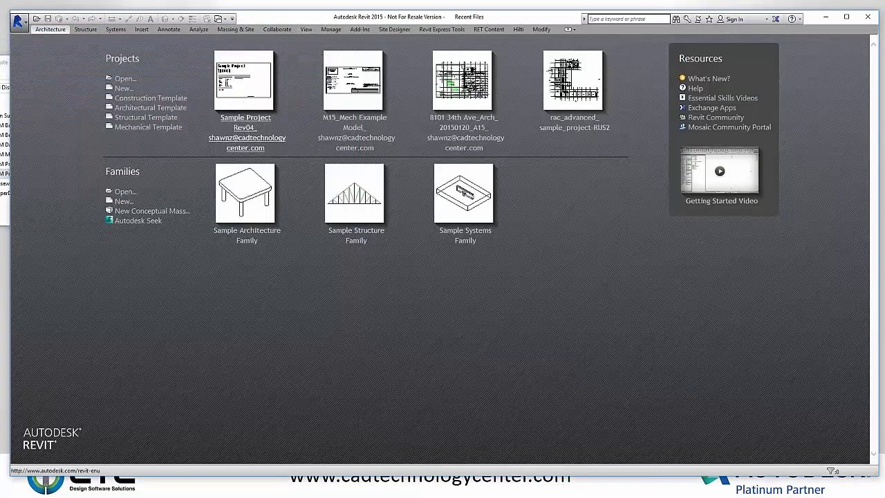
left_click(139, 115)
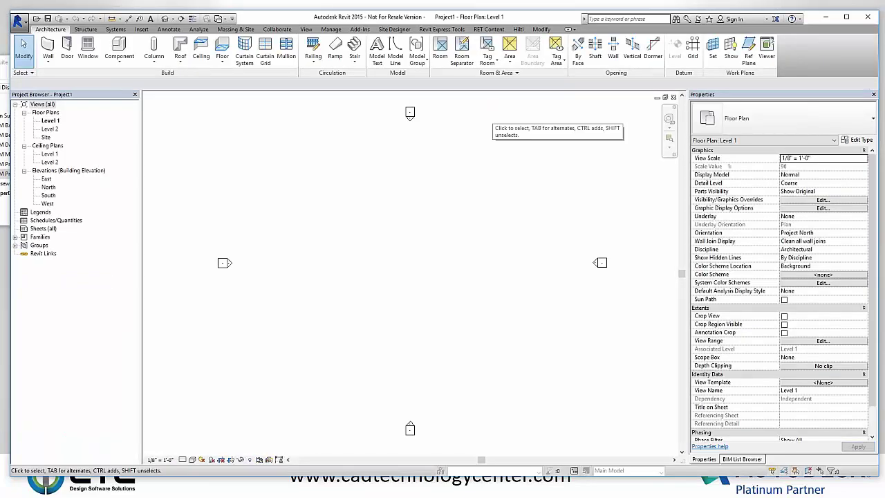
Check the available CTC BIM Project Suite buttons, then view and close the suite's ribbon button visibility settings
left_click(492, 30)
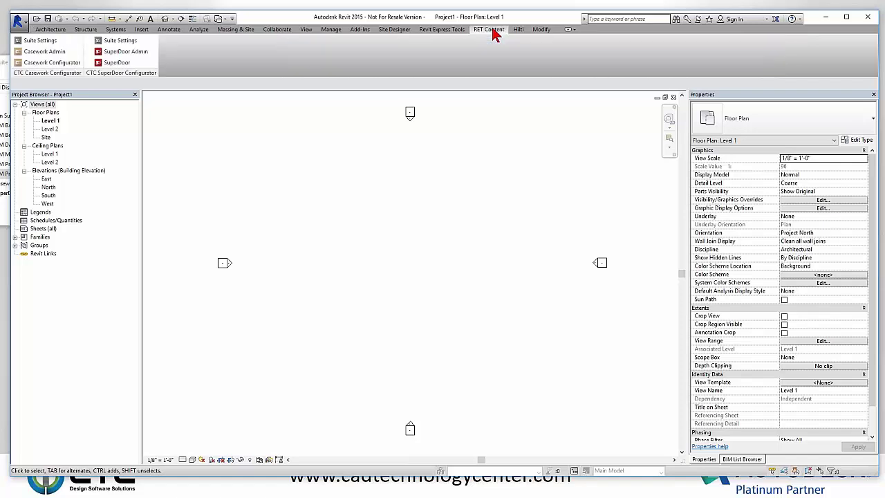
left_click(448, 32)
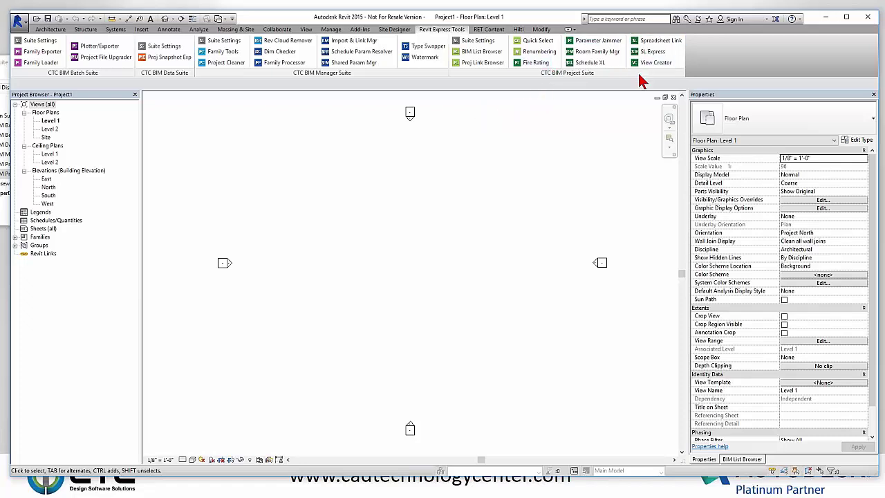
left_click(478, 40)
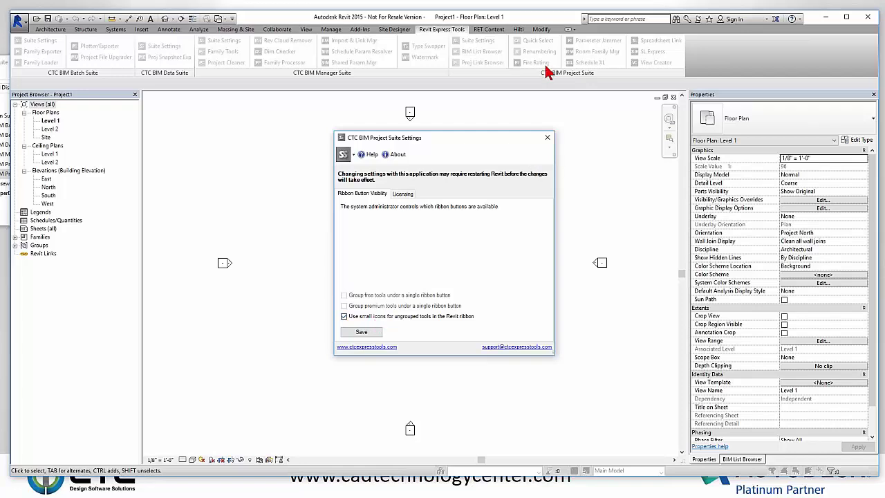
left_click(548, 139)
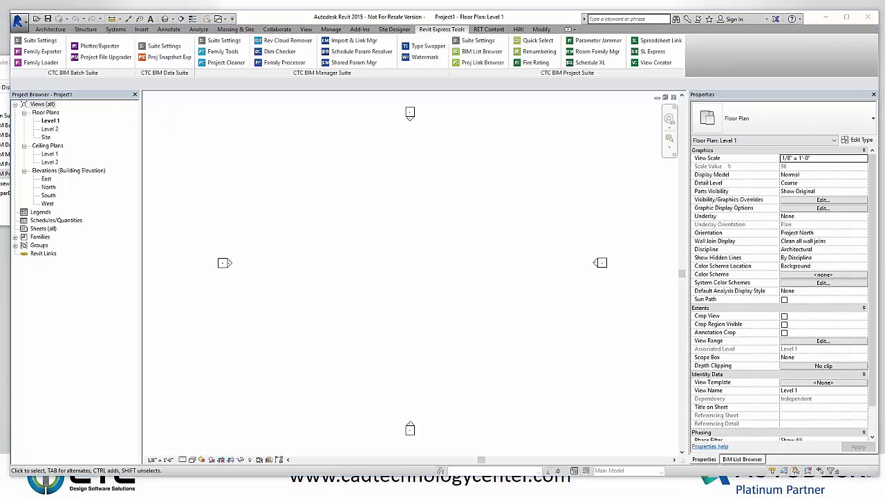
Switch to the F: drive folder window and open CTC BIM Batch Suite Settings.txt from the RET\Settings folder
left_click_drag(0, 24, 435, 108)
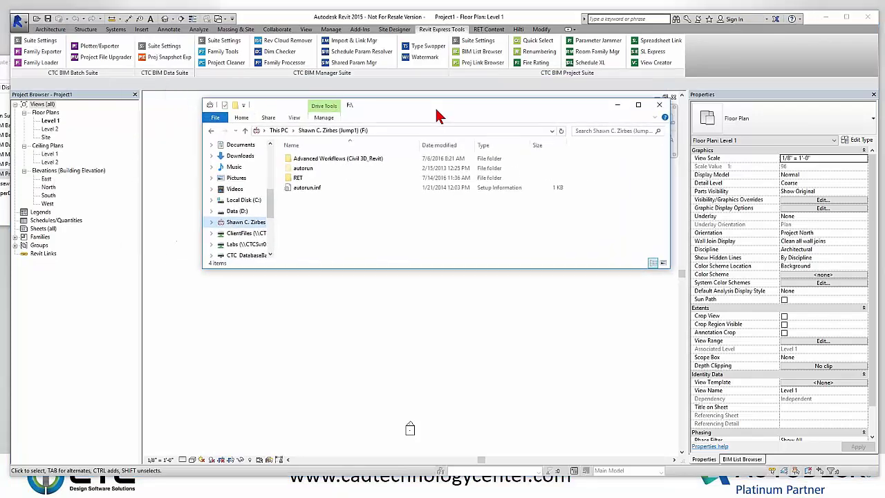
double_click(303, 180)
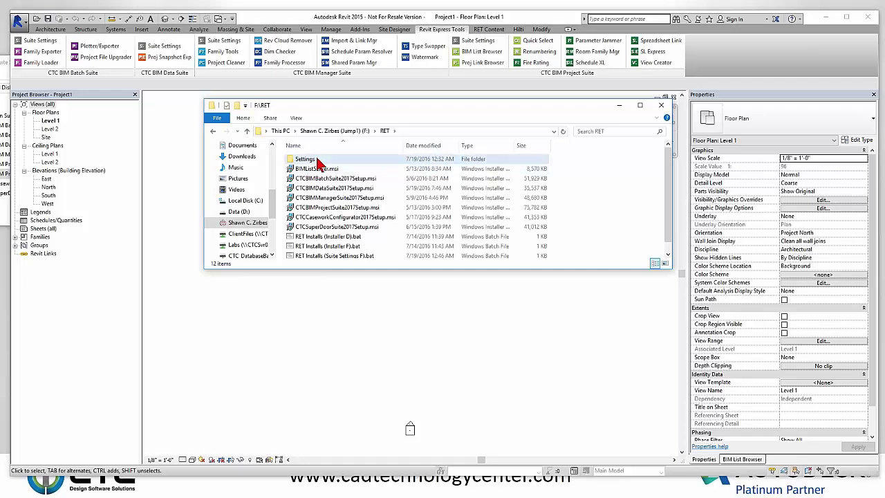
double_click(306, 160)
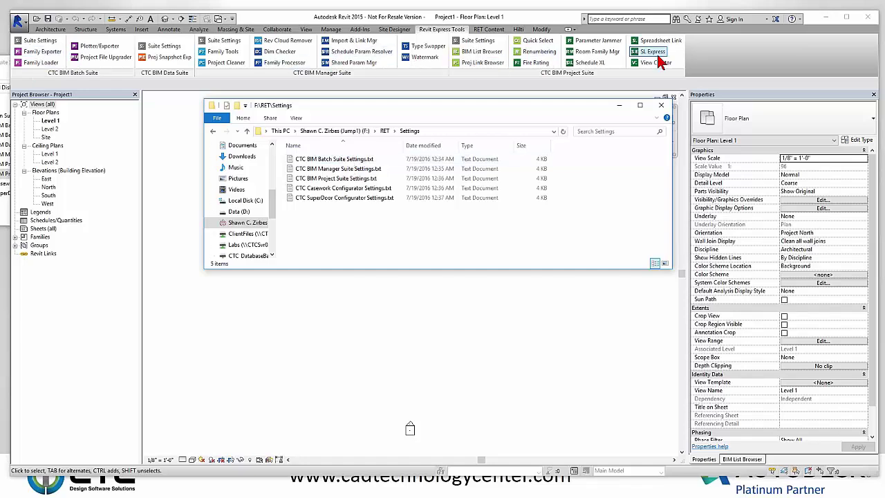
double_click(343, 160)
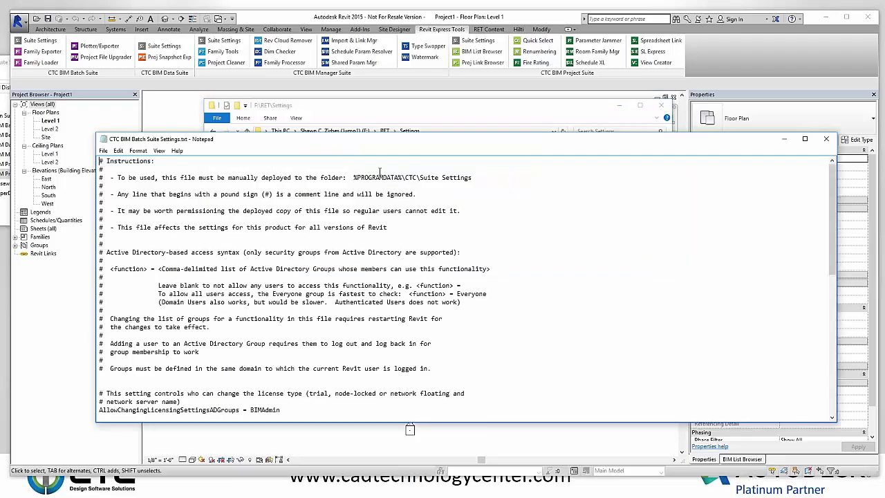
Examine the Active Directory groups assigned to the BIM Batch Suite buttons and to ShowUnspecifiedRibbonButtonsADGroups
scroll(305, 251, "down", 11)
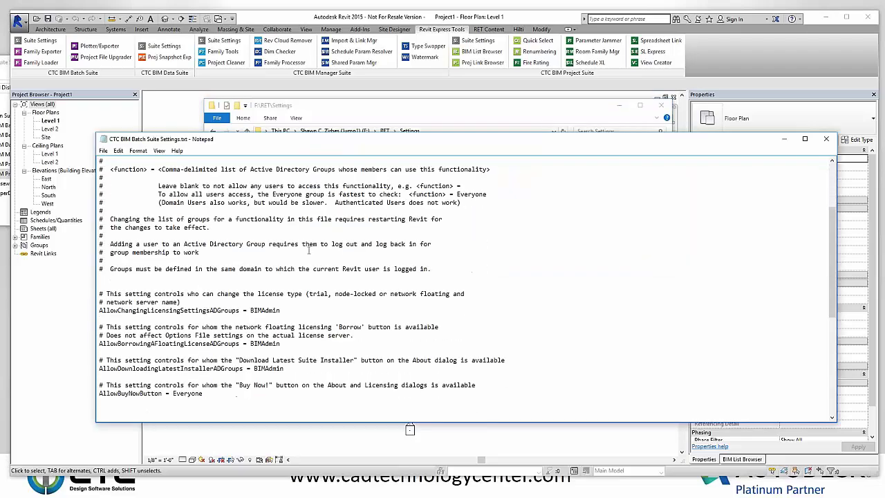
scroll(164, 346, "down", 2)
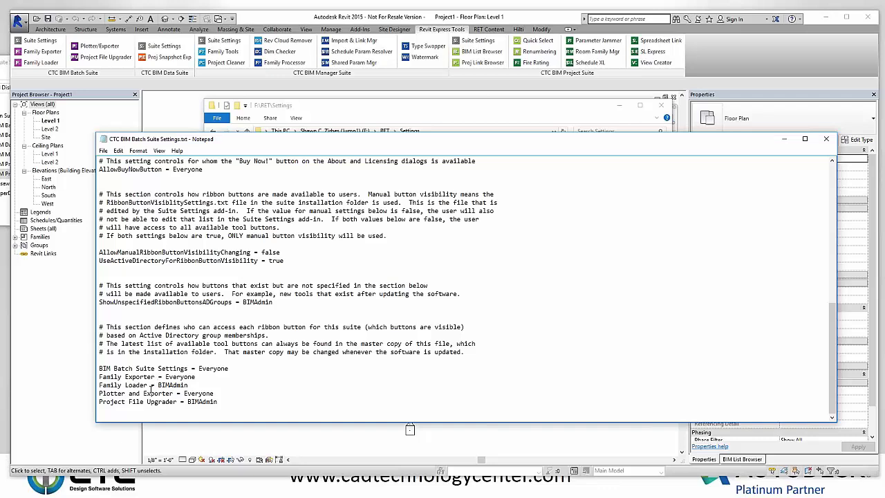
left_click_drag(98, 385, 201, 385)
left_click_drag(101, 402, 222, 406)
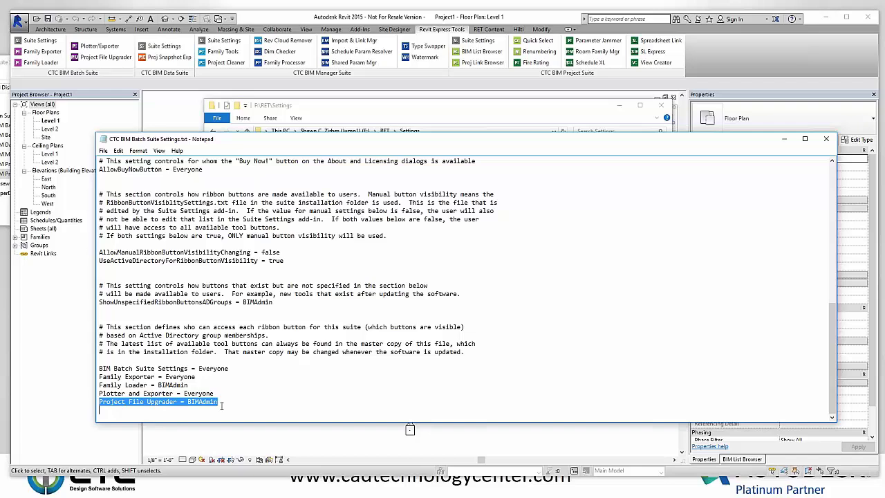
left_click(131, 394)
left_click_drag(119, 377, 233, 369)
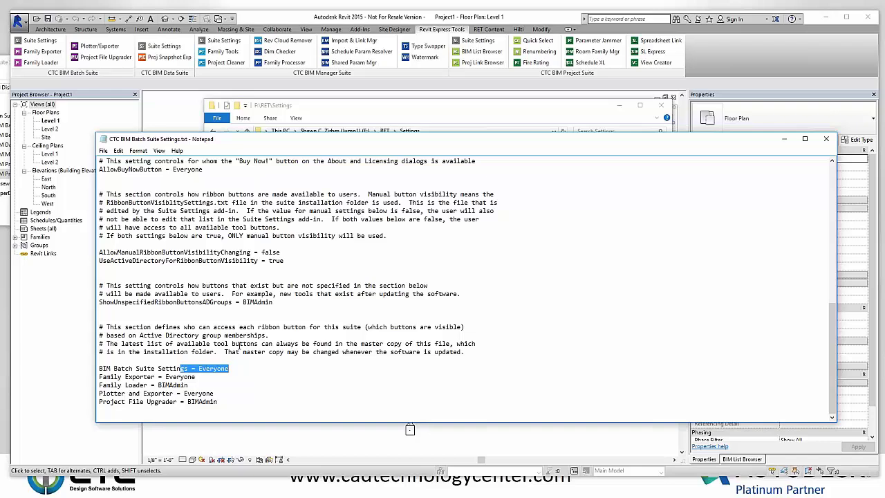
left_click_drag(276, 302, 240, 303)
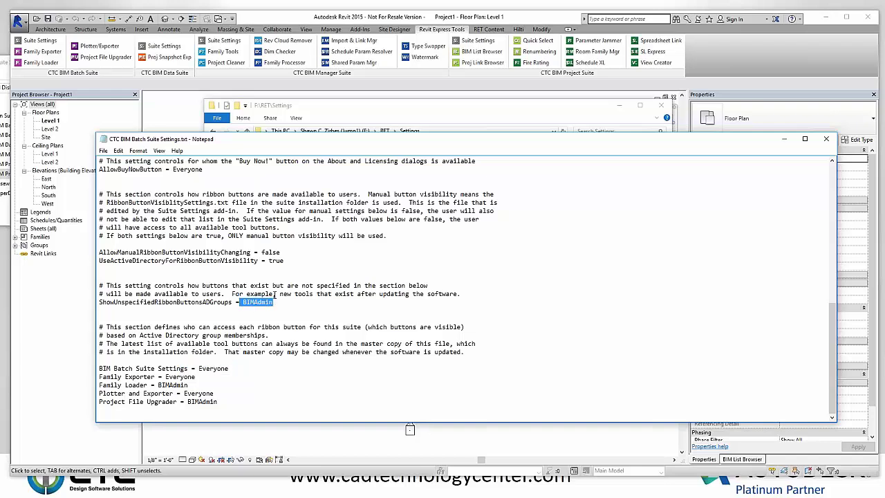
Review the ribbon button visibility settings and group assignments in the BIM Batch Suite settings file, then close it
scroll(289, 198, "up", 2)
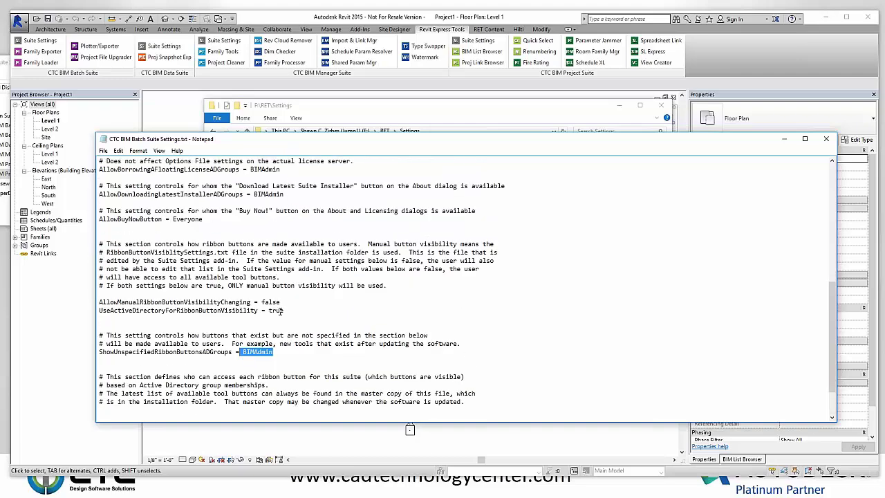
scroll(276, 254, "down", 2)
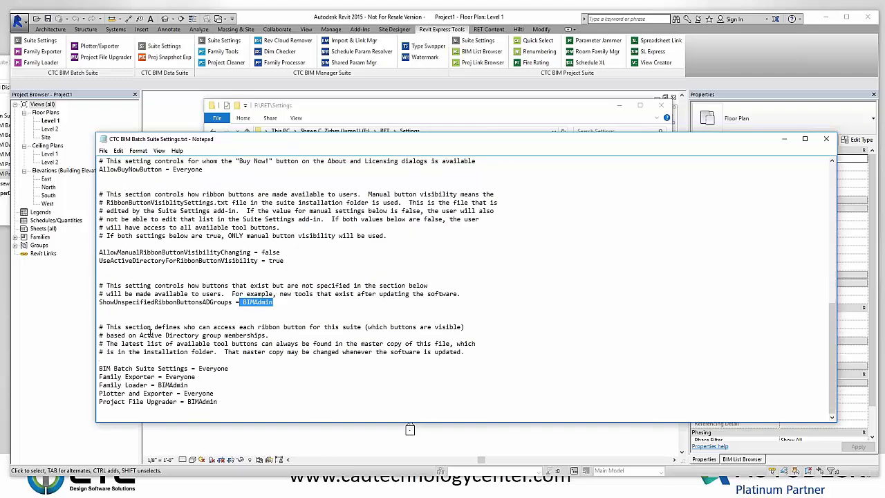
left_click_drag(100, 367, 249, 406)
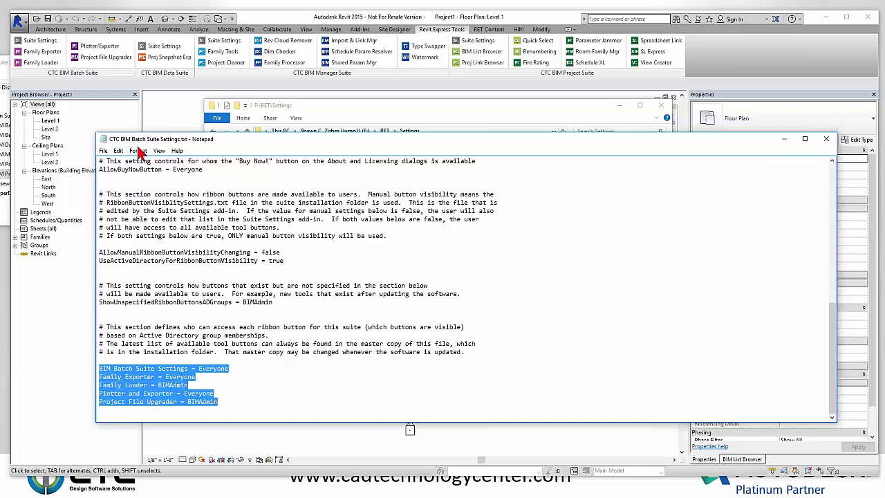
left_click(826, 139)
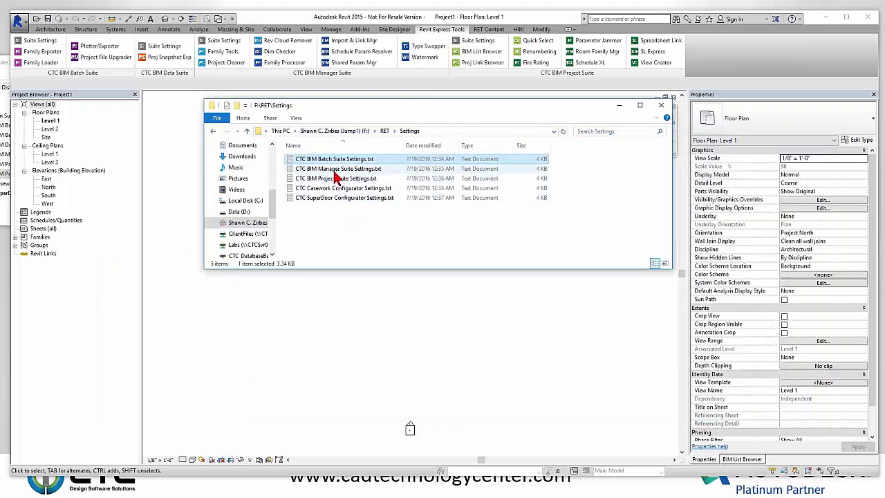
Open CTC BIM Manager Suite Settings.txt and examine which Active Directory group is assigned to each ribbon button
double_click(336, 169)
scroll(309, 282, "down", 15)
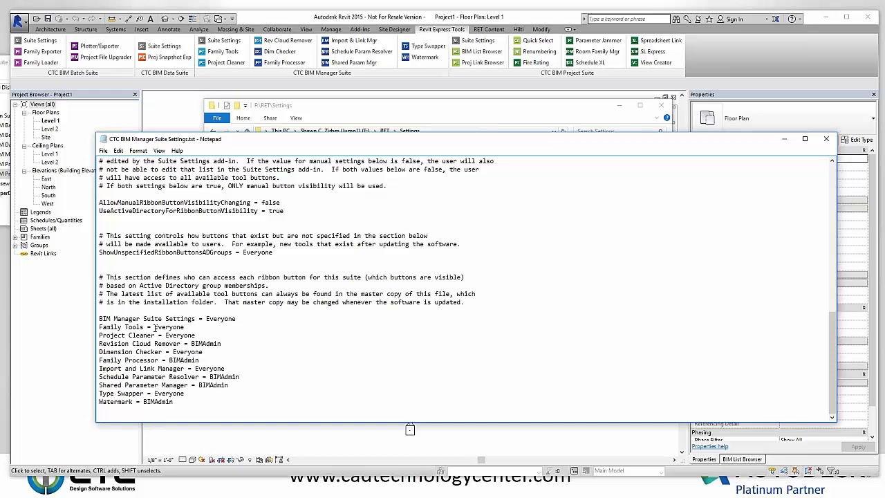
left_click_drag(154, 327, 229, 368)
right_click(172, 353)
left_click(174, 351)
left_click_drag(152, 393, 185, 394)
left_click_drag(99, 361, 99, 368)
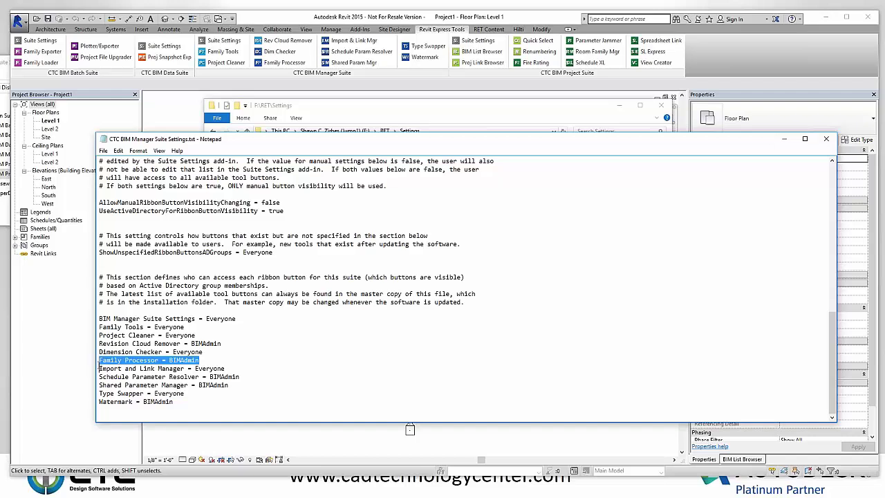
left_click_drag(99, 377, 97, 393)
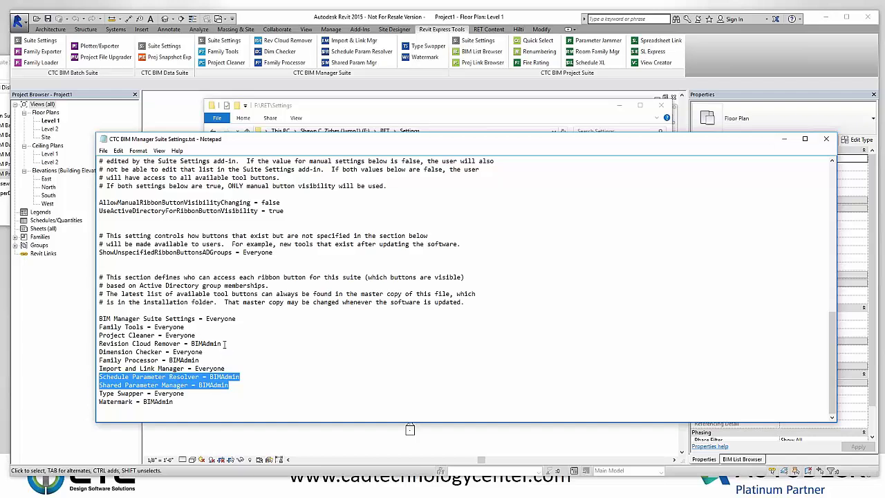
Save the BIM Manager Suite settings file and close it
left_click(103, 151)
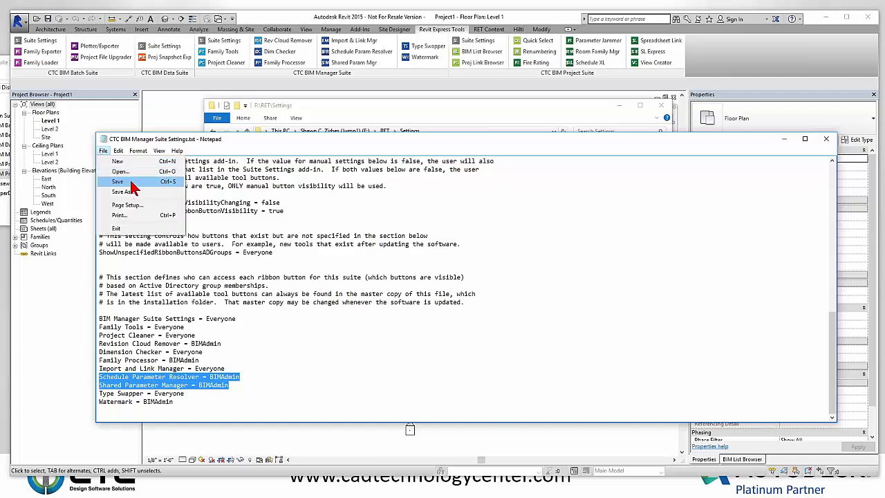
left_click(118, 181)
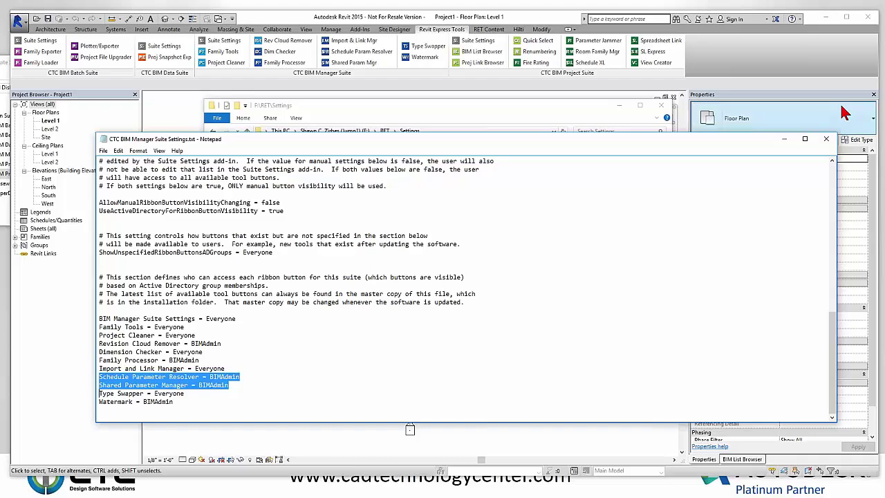
left_click(825, 139)
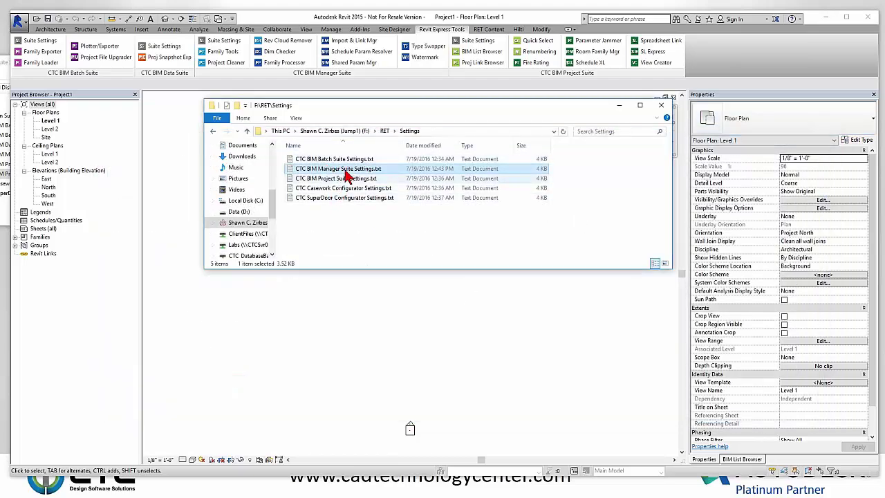
Go up to the RET folder, enlarge its window, and arrange it below the C:\ProgramData\CTC\Suite Settings window so both file lists are visible
left_click(385, 131)
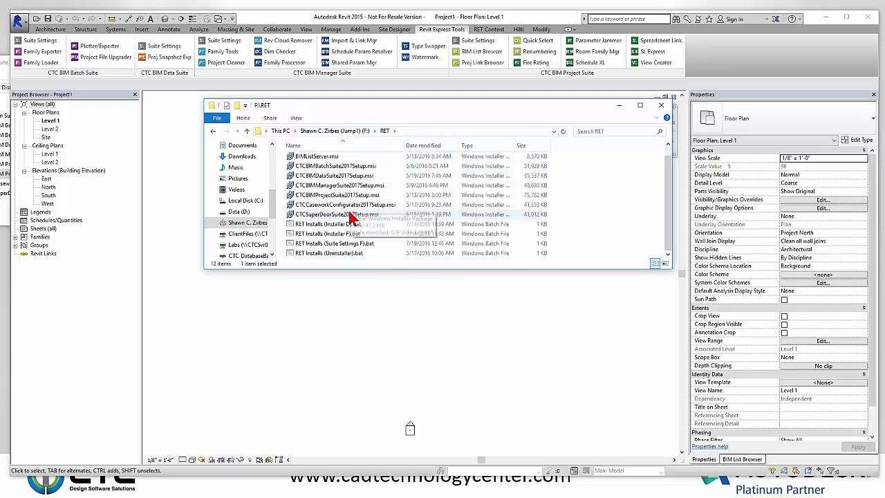
left_click_drag(351, 269, 352, 303)
left_click(335, 257)
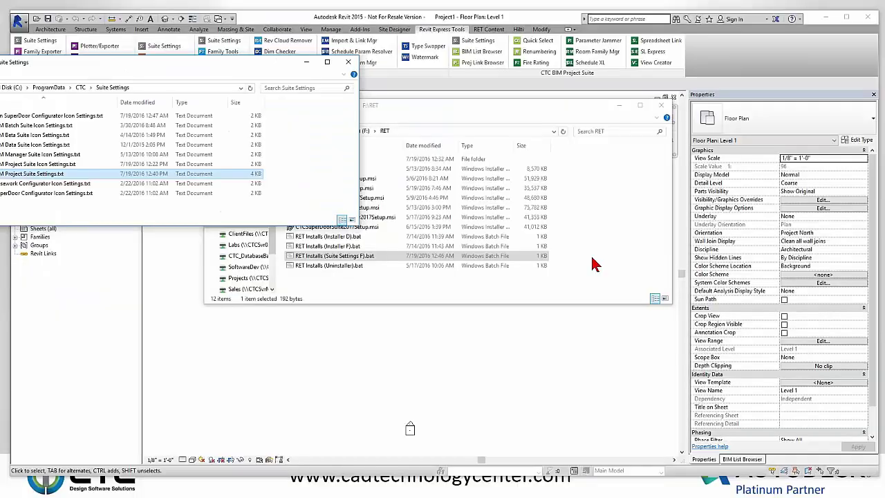
left_click_drag(168, 70, 289, 29)
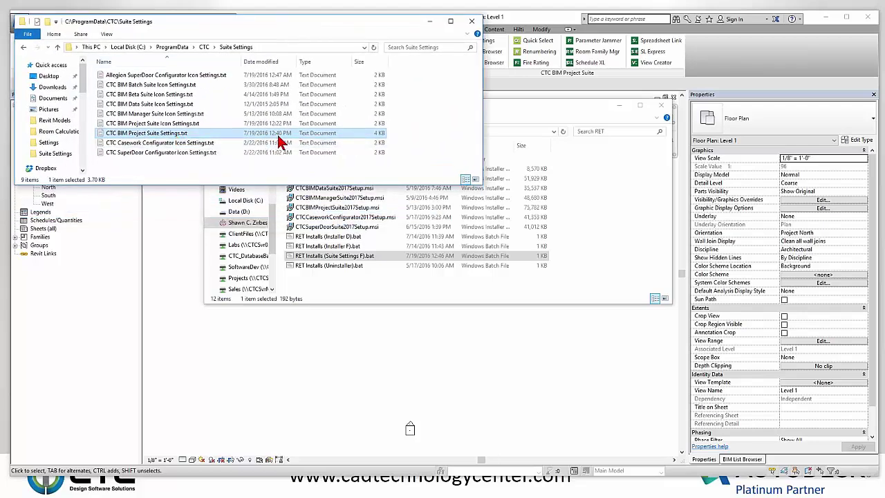
left_click(567, 109)
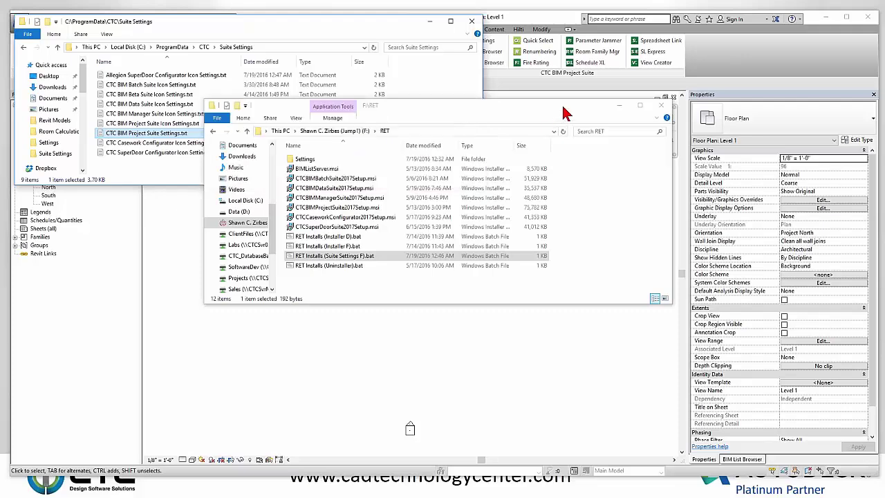
left_click_drag(567, 108, 552, 197)
left_click(138, 133)
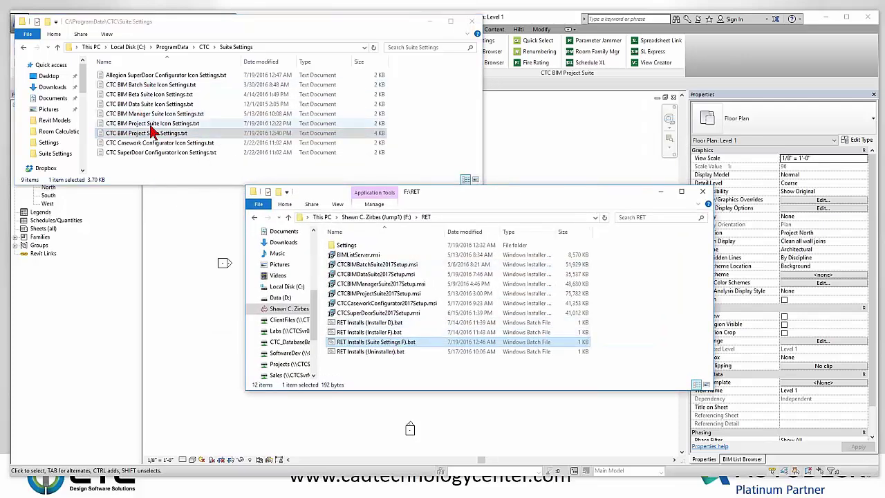
Run RET Installs (Suite Settings F).bat to copy the suite settings files to C:\ProgramData\CTC\Suite Settings, dismiss the console, and enlarge the destination window
left_click(397, 343)
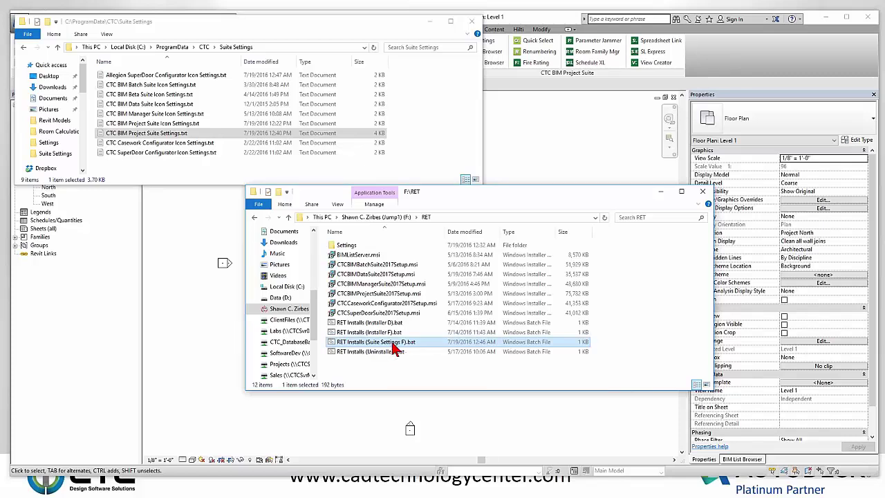
double_click(392, 342)
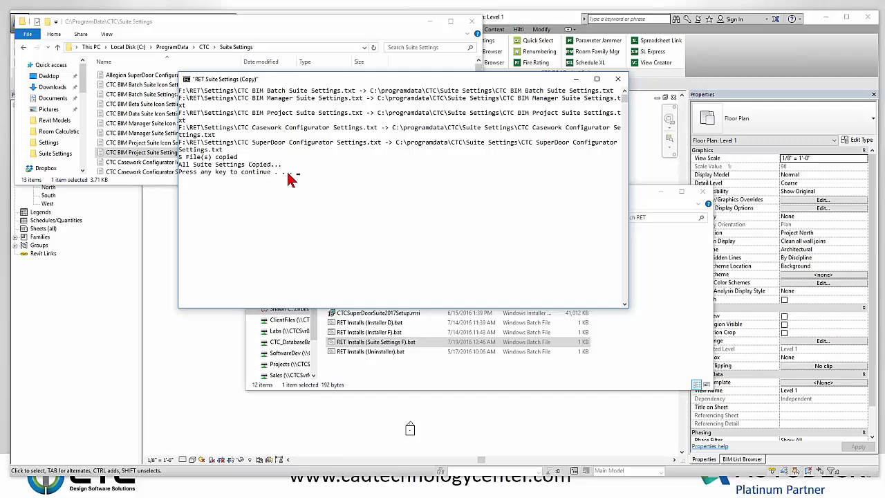
key("Return")
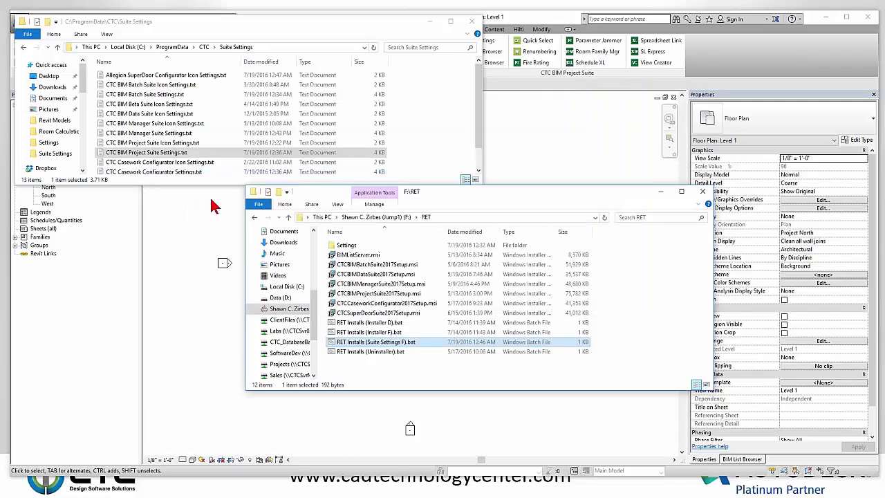
left_click_drag(215, 185, 216, 227)
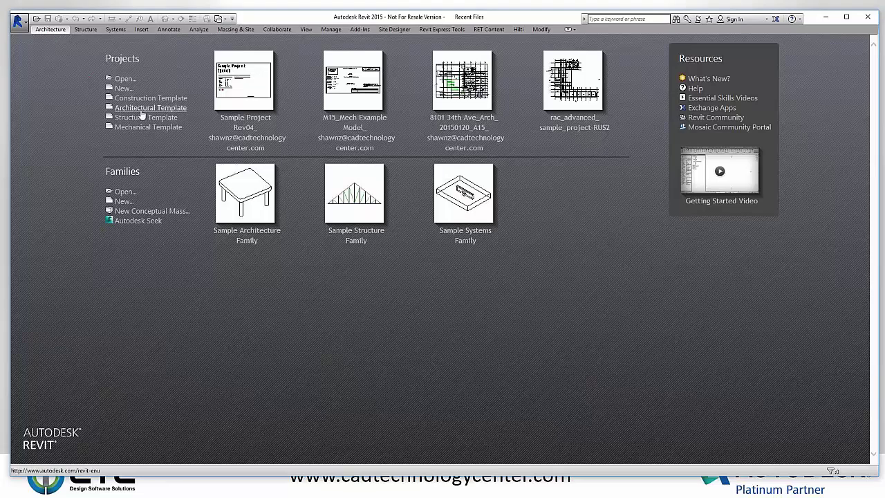
Start a new Revit project from the architectural template and check which Revit Express Tools ribbon buttons are available
left_click(142, 110)
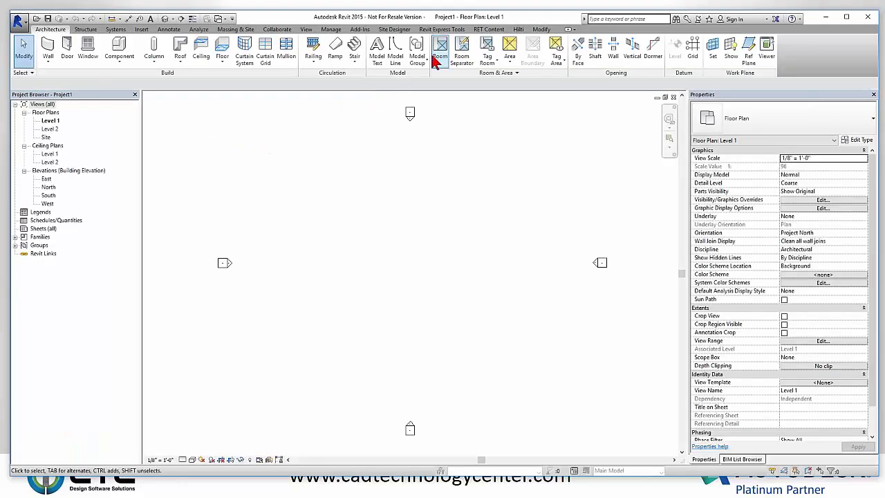
left_click(450, 30)
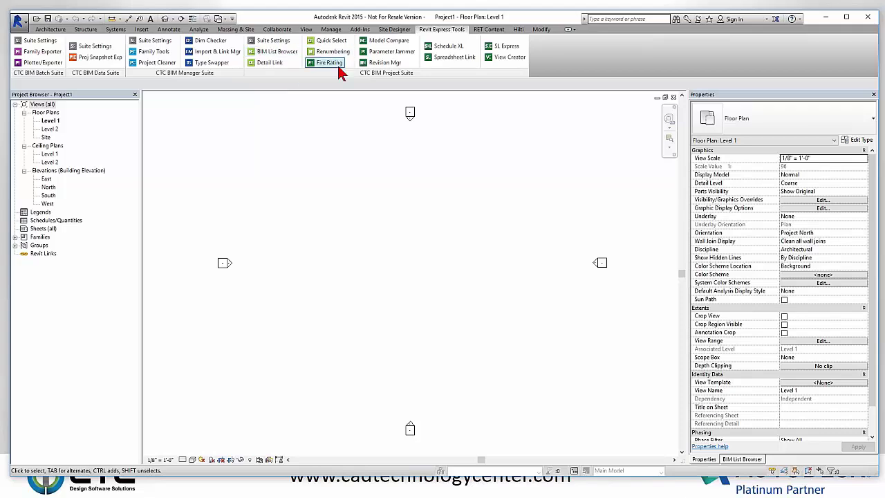
View the CTC Casework Configurator's ribbon button visibility settings, close them, and return to the Revit Express Tools buttons
left_click(489, 30)
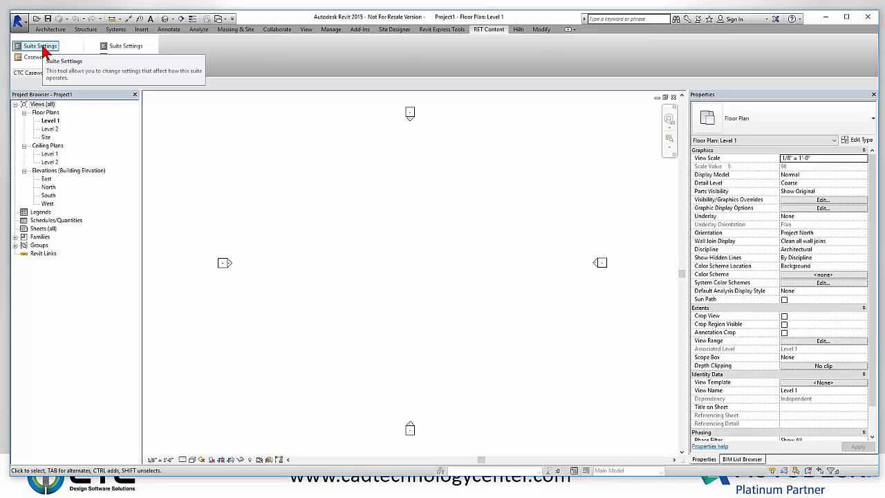
left_click(42, 48)
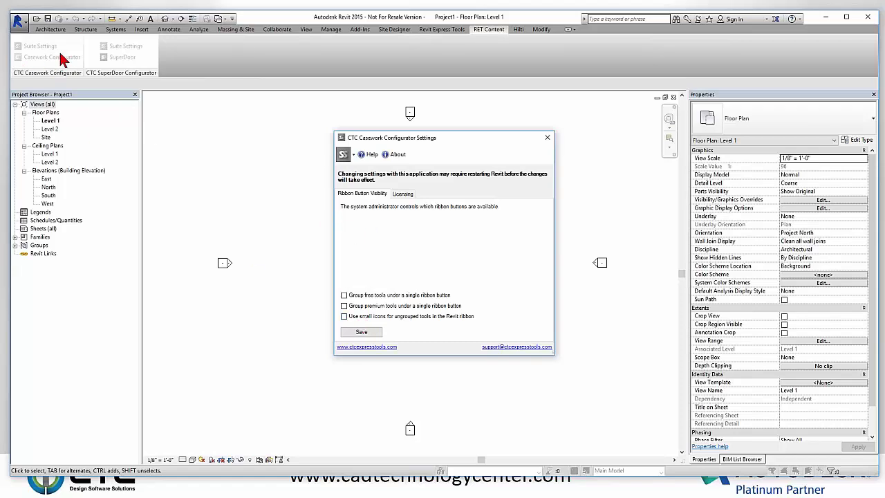
left_click(548, 138)
left_click(442, 29)
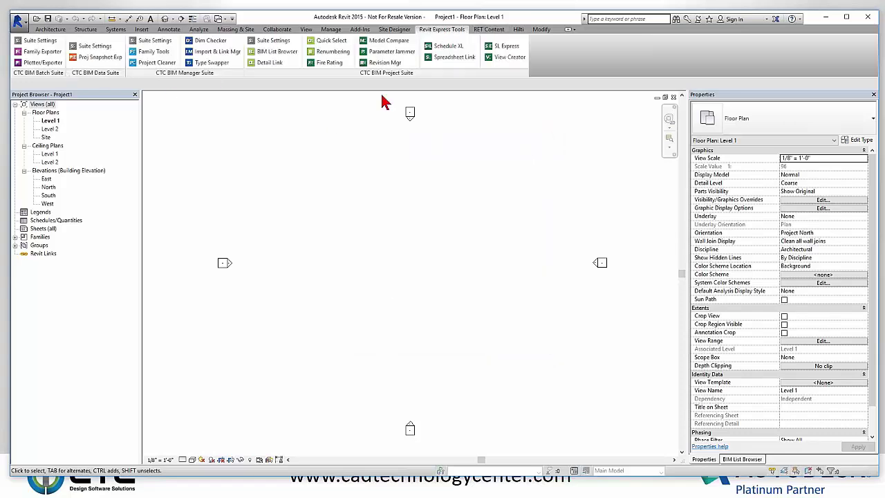